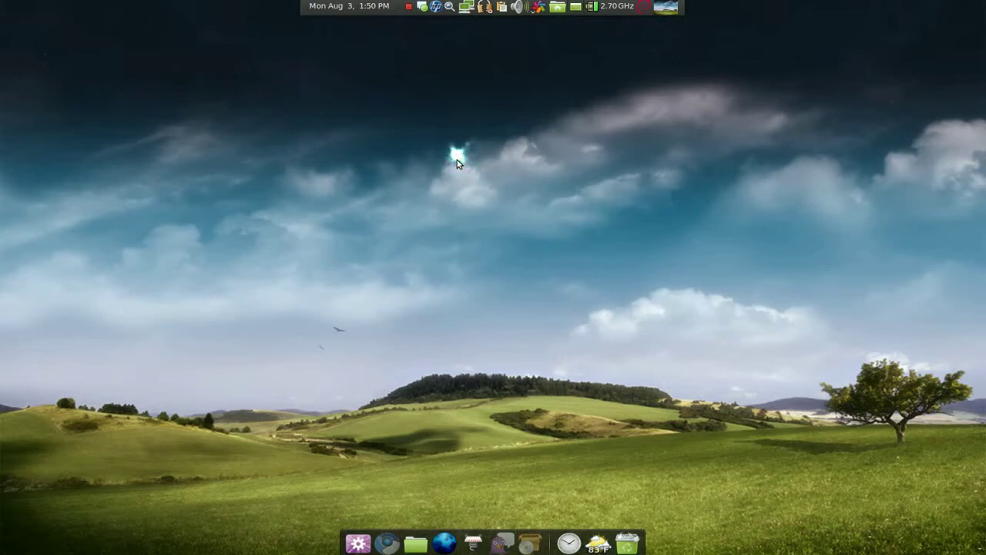
Step: Launch Synaptic Package Manager and narrow the list to the 116 xfce filter packages
left_click(529, 545)
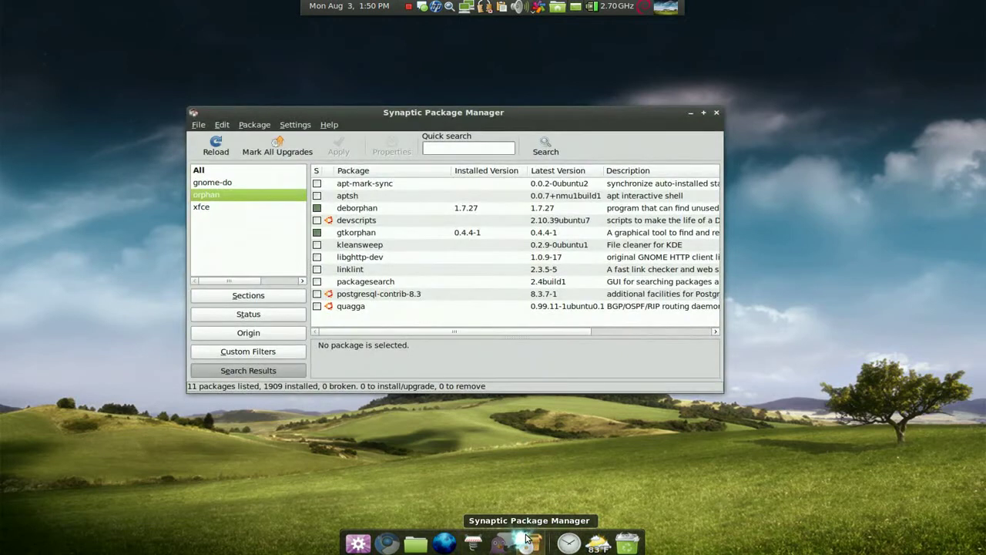
left_click(204, 208)
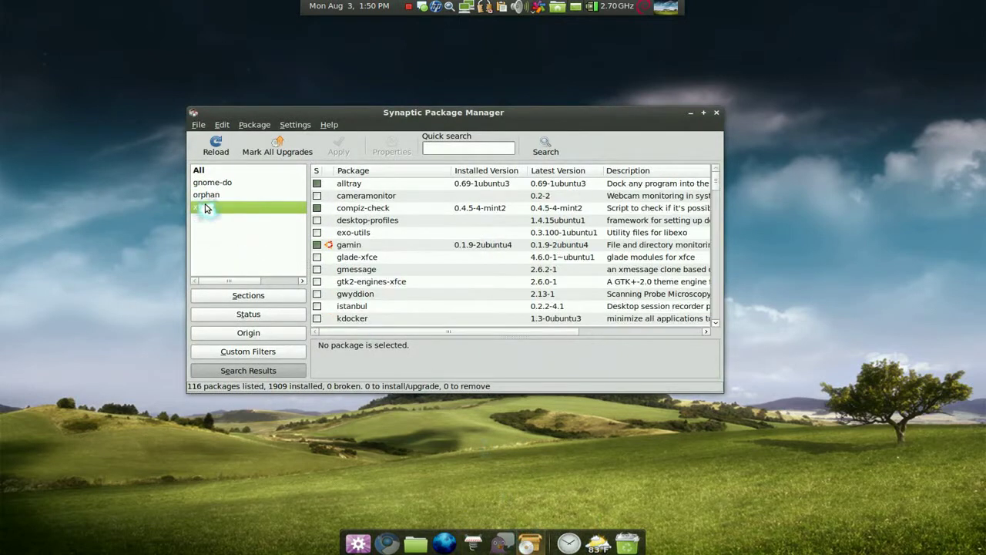
scroll(338, 253, "down", 3)
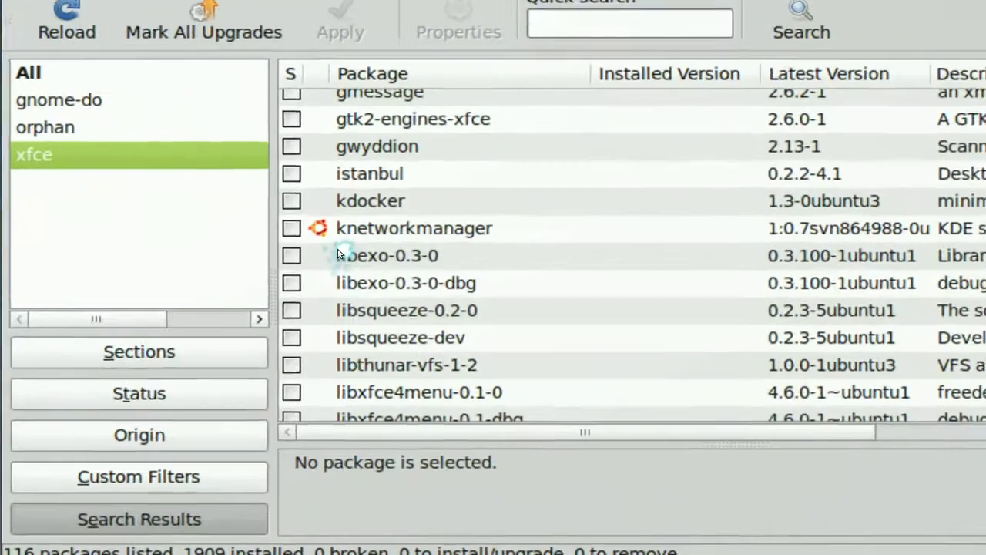
Step: Try marking knetworkmanager for installation, then cancel the required dependency changes
right_click(299, 227)
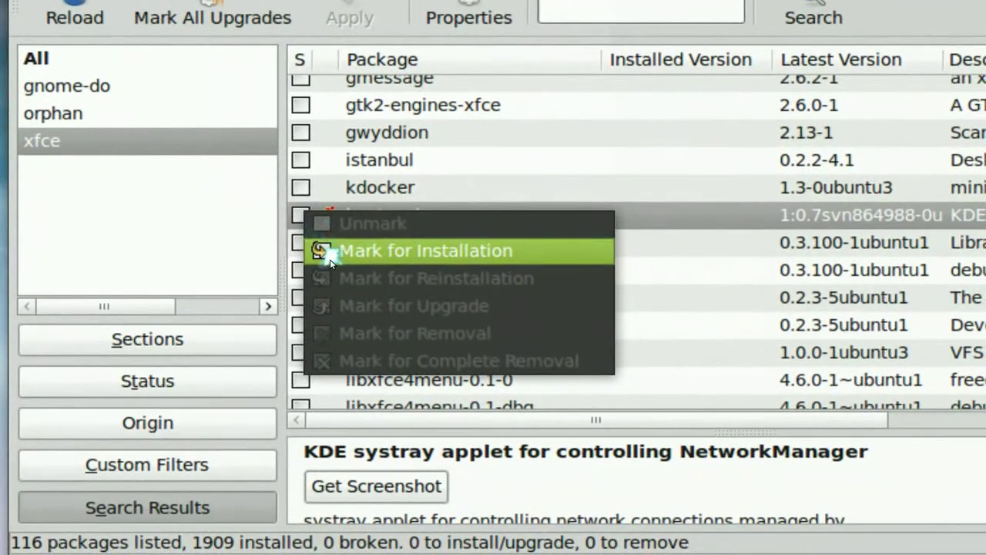
left_click(330, 259)
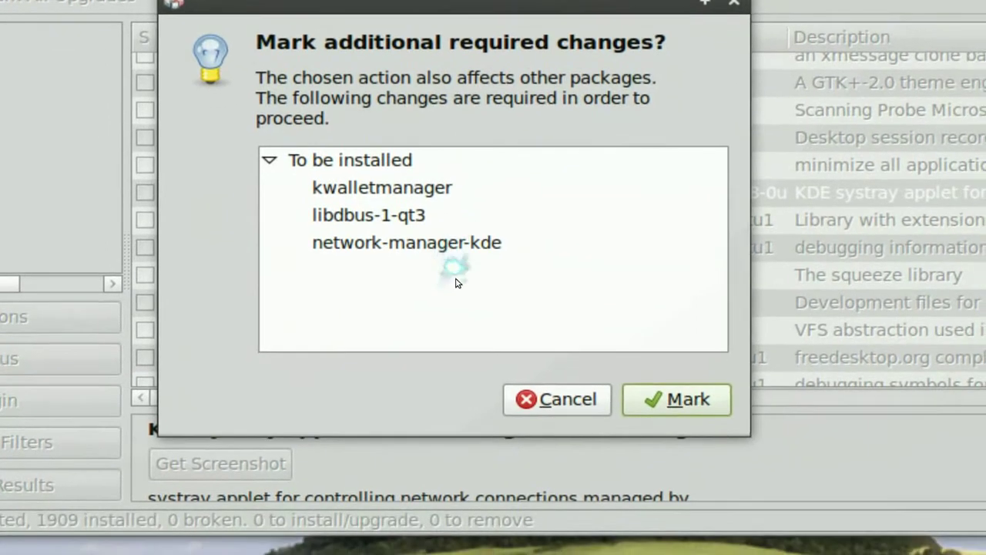
left_click(521, 399)
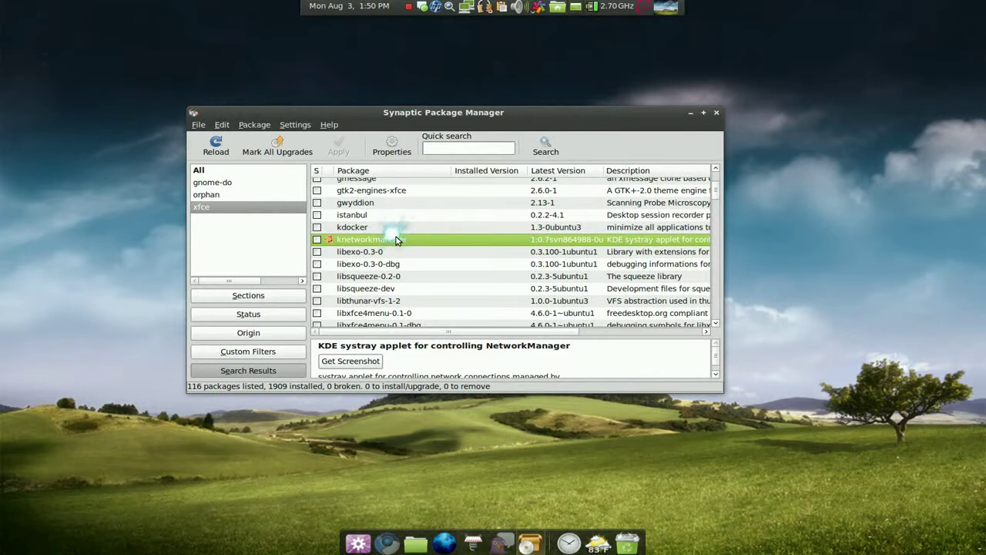
Step: Show the six gnome-do filter packages and inspect gnome-do's mark options without choosing one
scroll(389, 235, "up", 2)
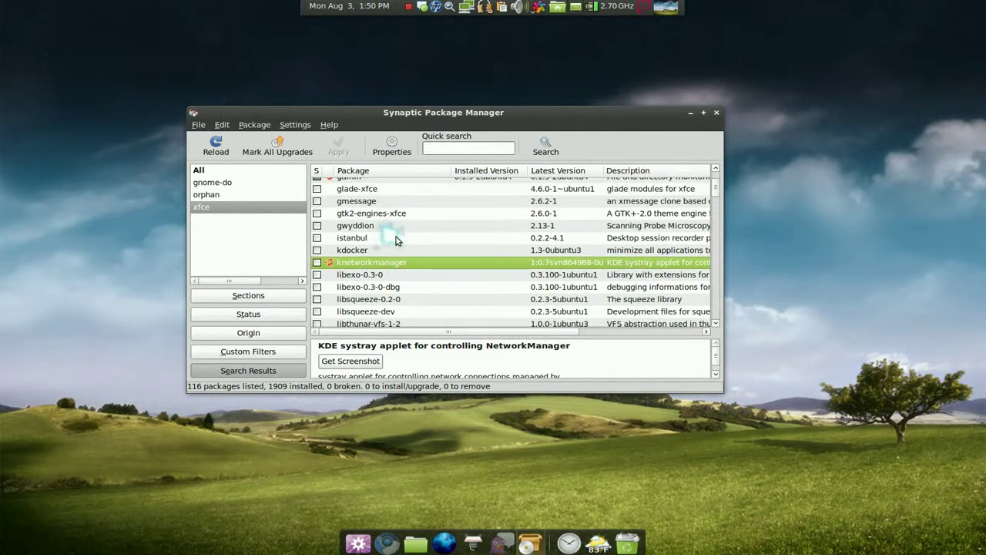
left_click(216, 185)
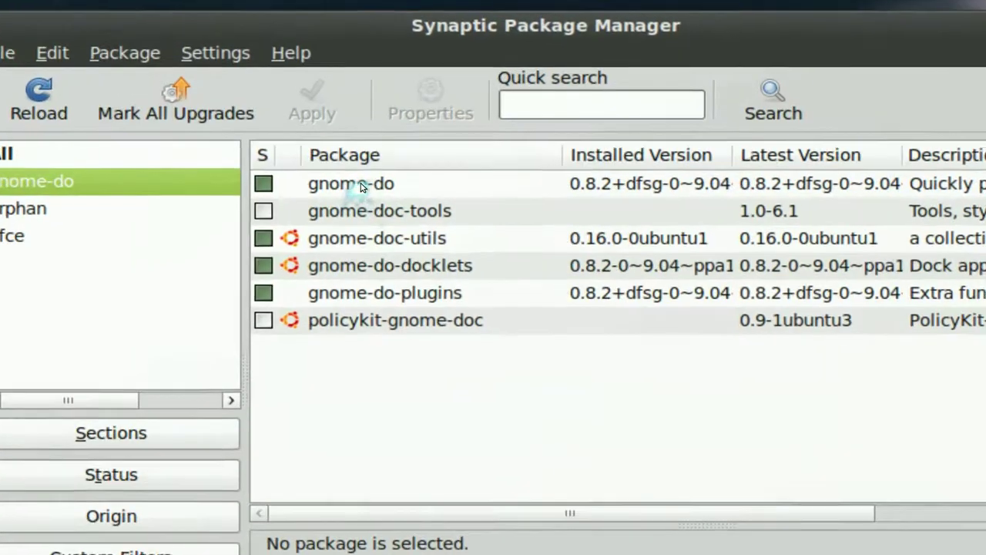
left_click(375, 185)
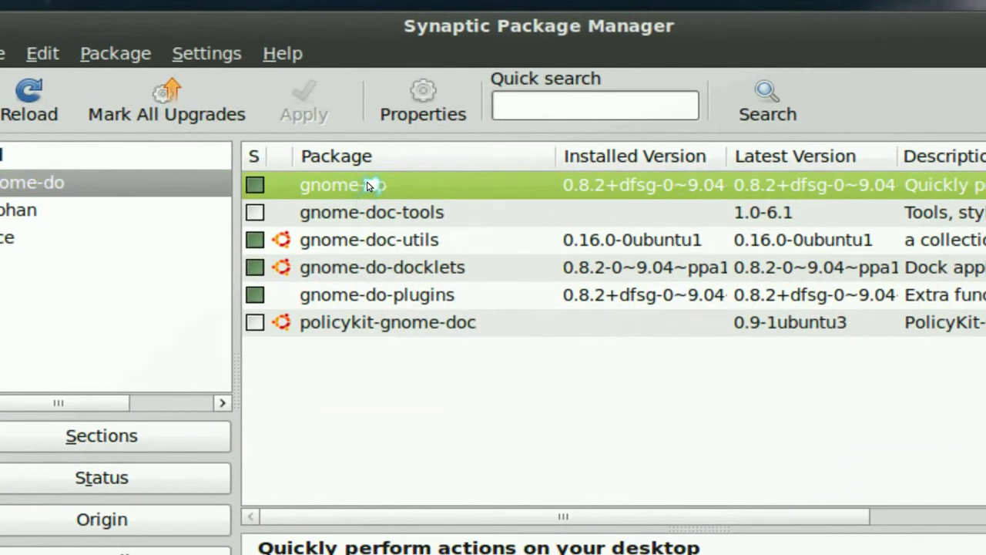
right_click(368, 186)
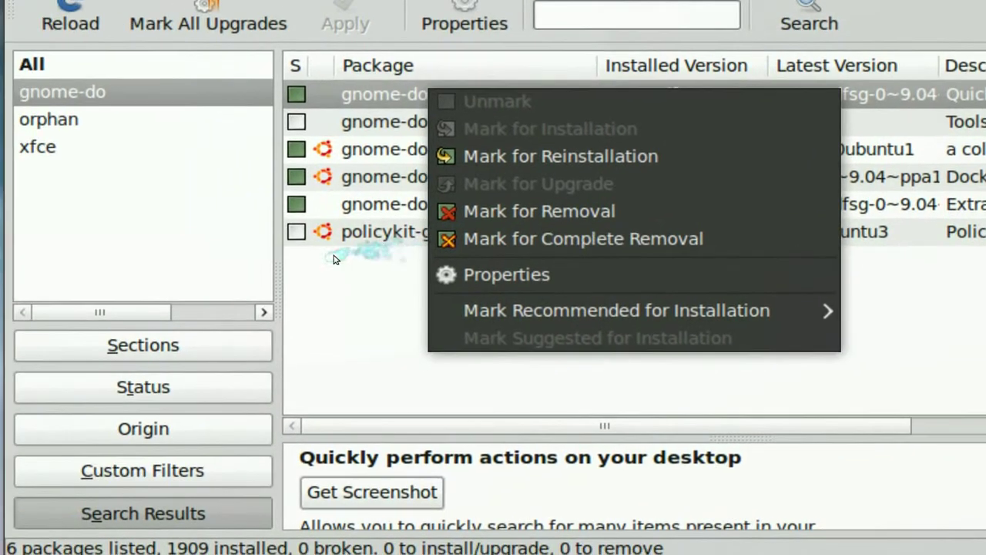
left_click(334, 258)
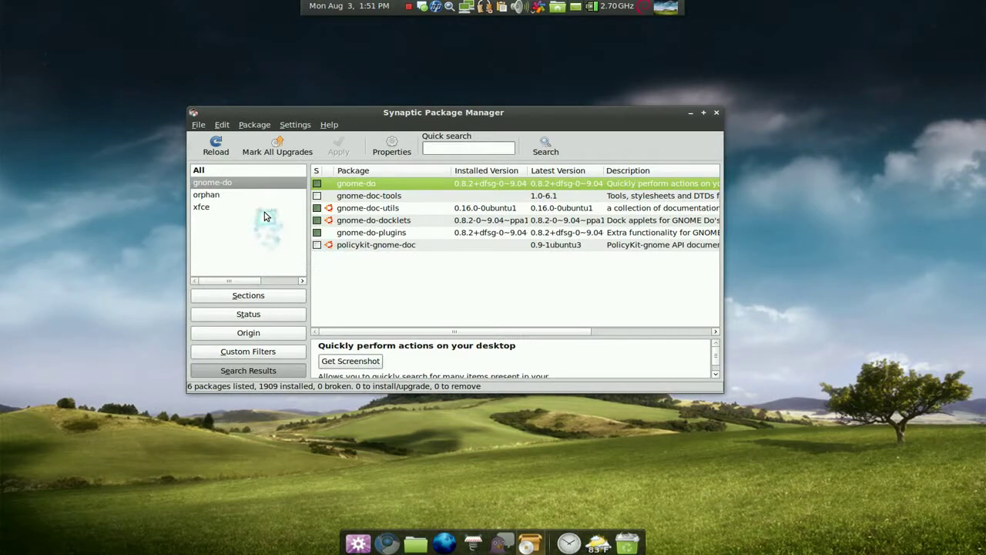
Step: Apply the orphan filter and read the deborphan 1.7.27 and gtkorphan 0.4.4-1 descriptions
left_click(248, 195)
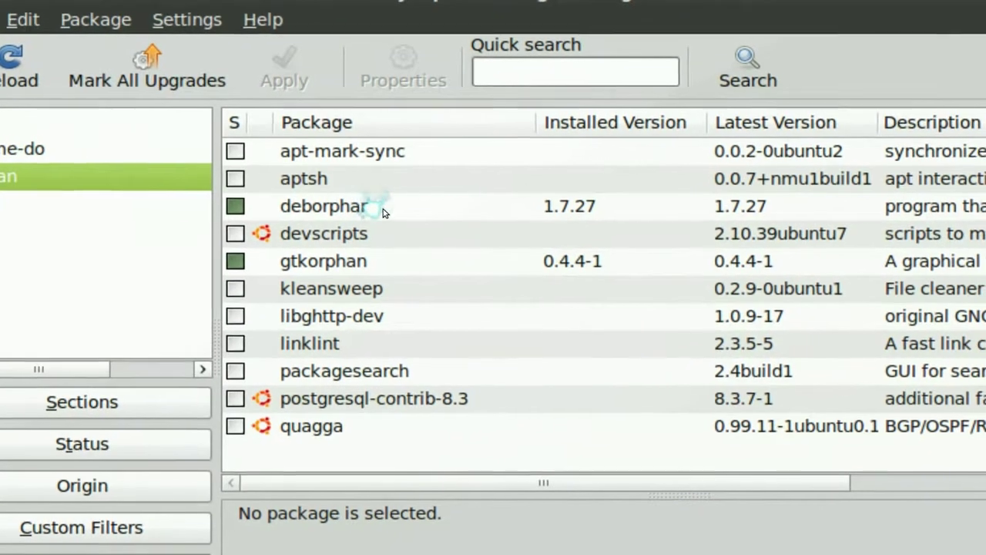
left_click(408, 214)
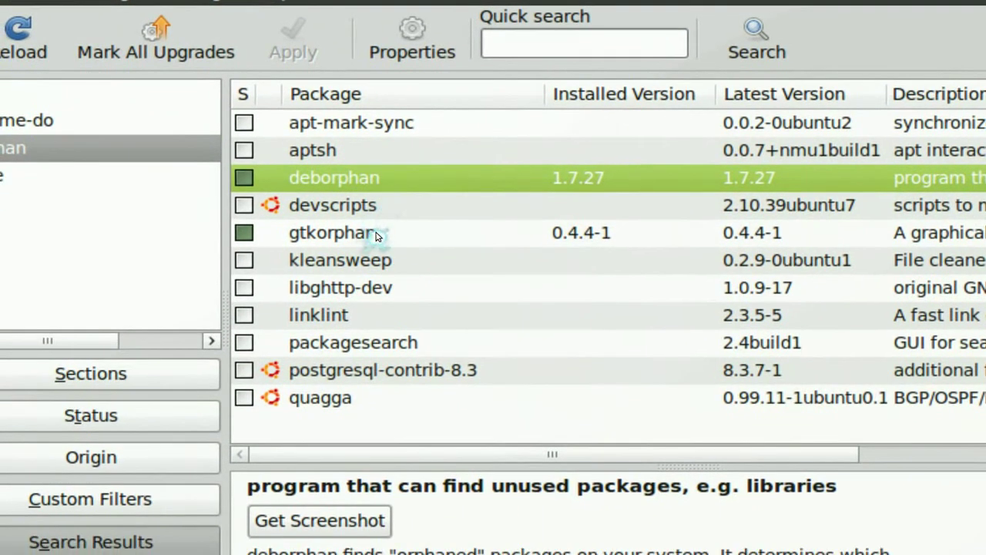
left_click(377, 234)
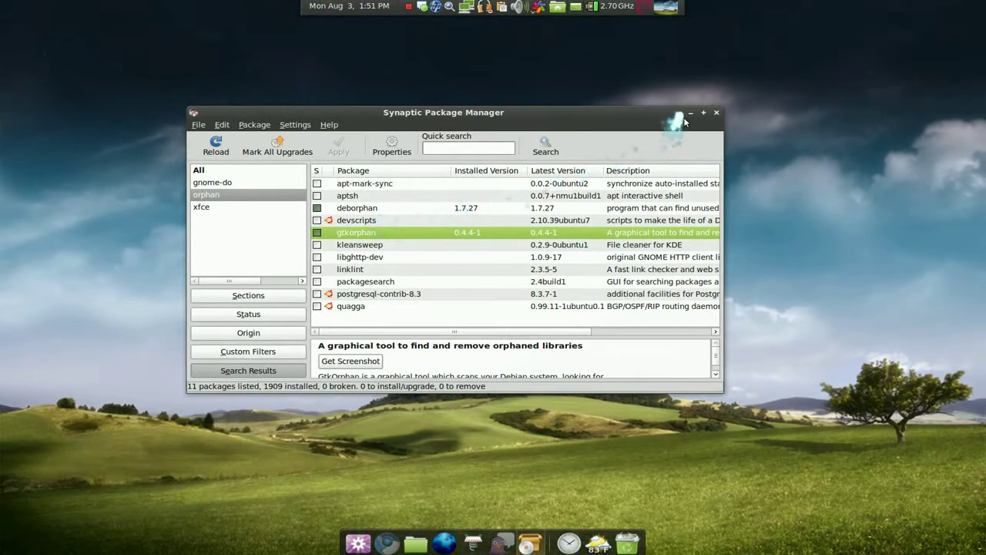
Step: Minimize Synaptic, run 'Remove orphaned packages' from GNOME Do via 'orph', and enter the administrator password
left_click(685, 113)
key("super+space")
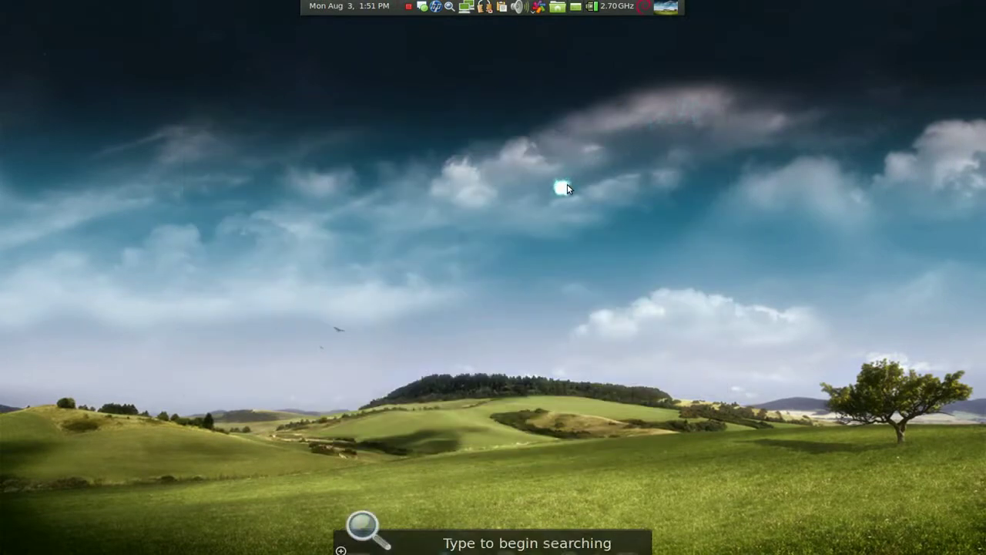
type("orphaned packag...")
key("Return")
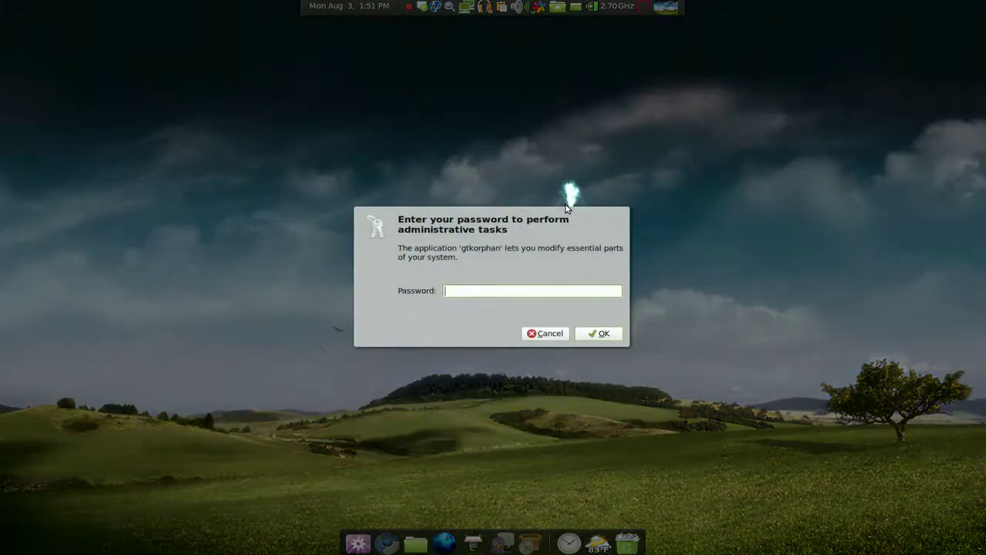
type("password")
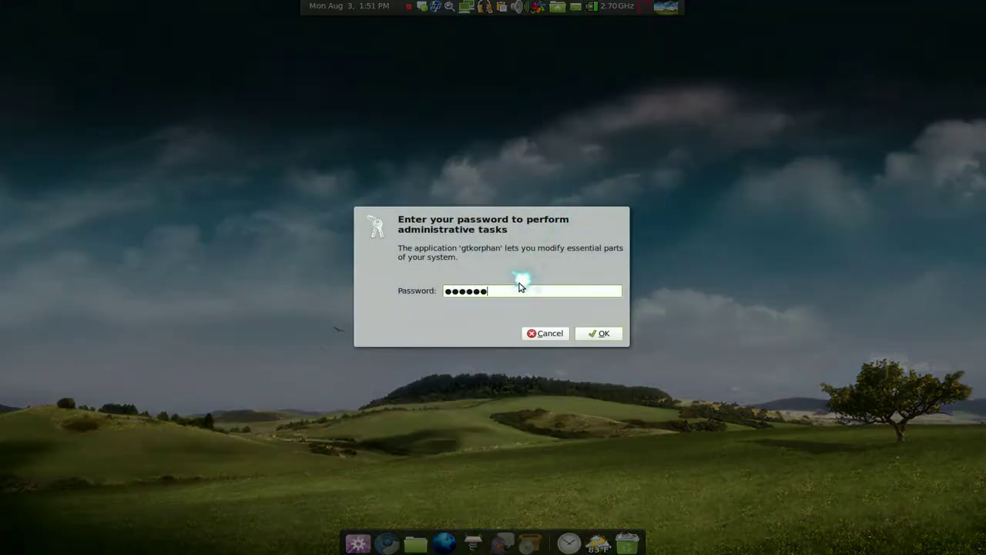
Step: Confirm the password, then view the Non-orphaned packages tab before returning to Orphaned packages
key("Return")
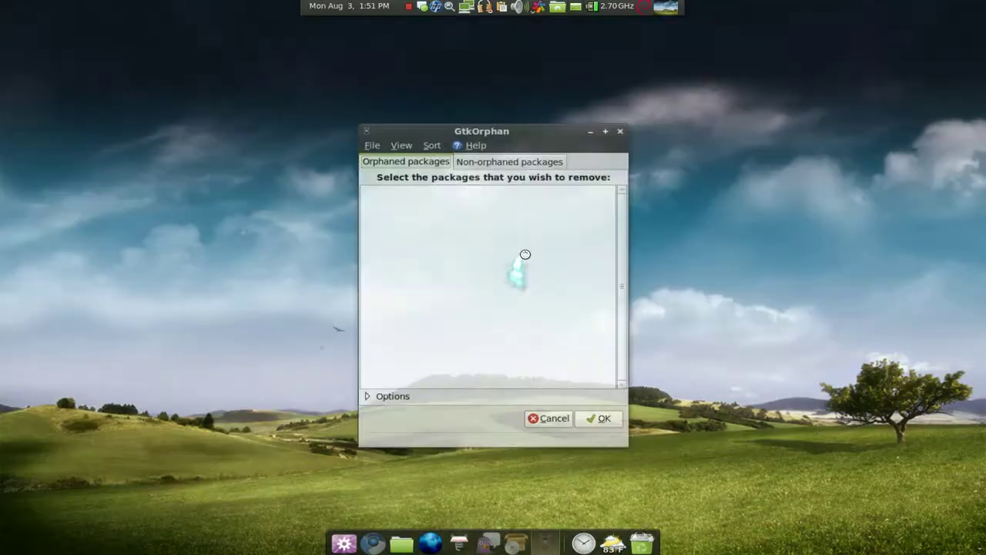
left_click_drag(554, 154, 664, 131)
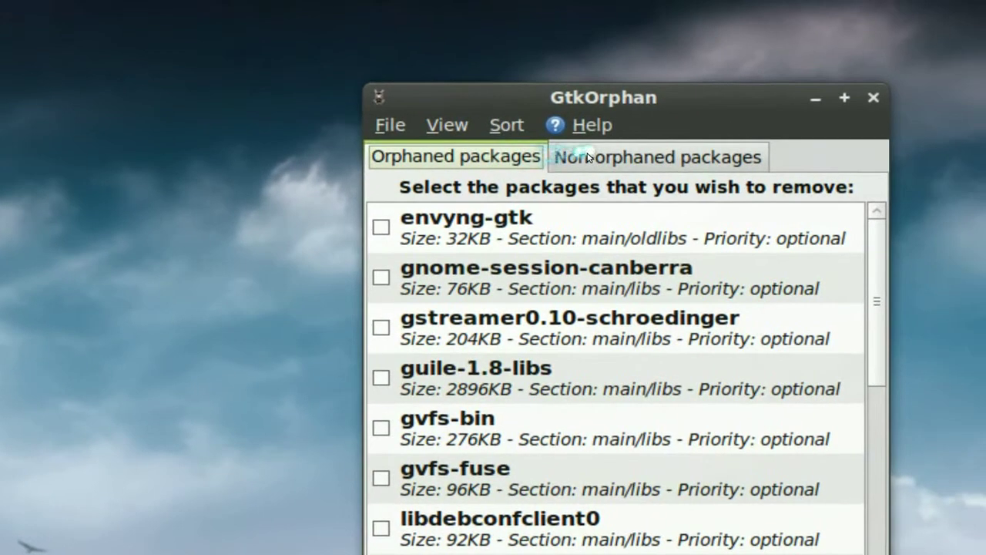
left_click(638, 153)
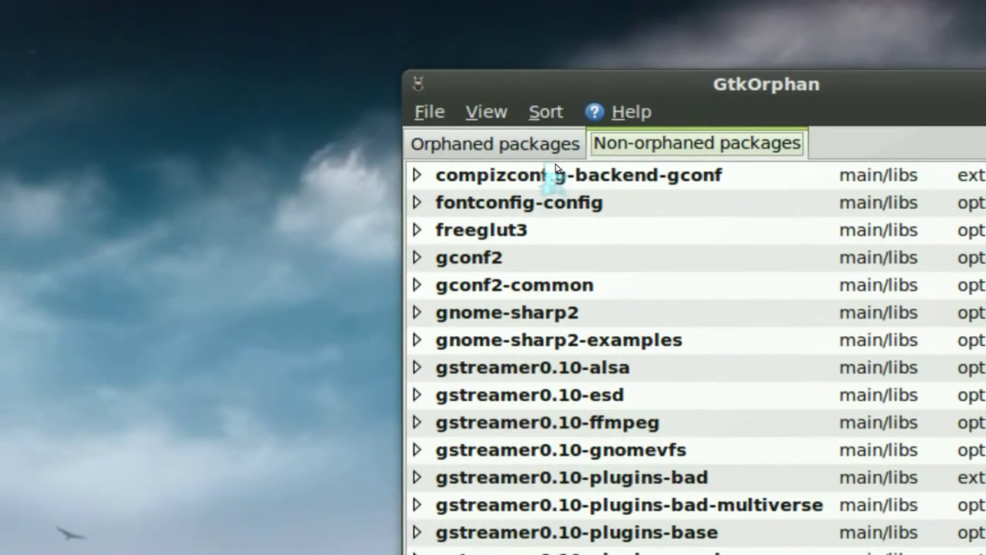
left_click(542, 100)
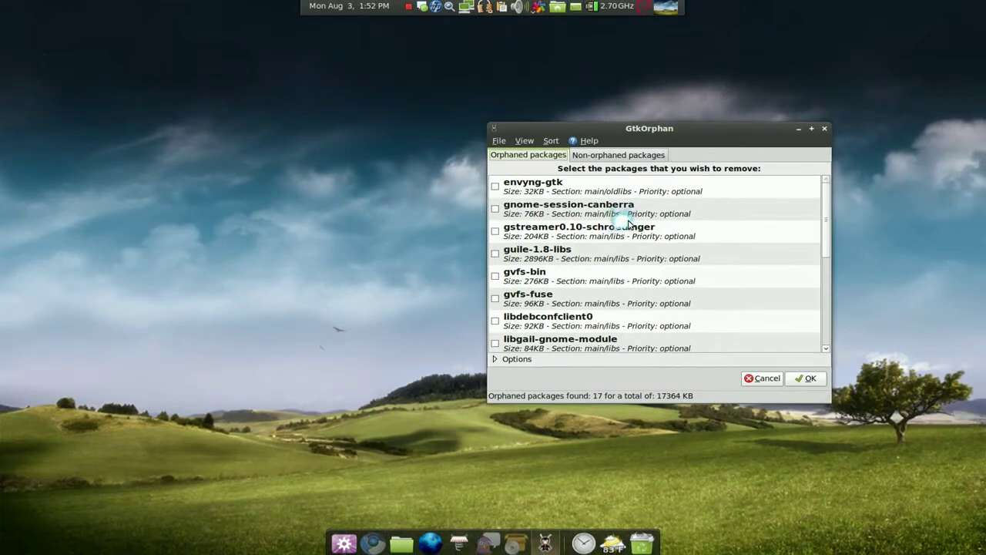
Step: Scroll through the 17 orphaned library packages (17364 KB) and select envyng-gtk
left_click_drag(659, 129, 612, 131)
scroll(529, 286, "down", 4)
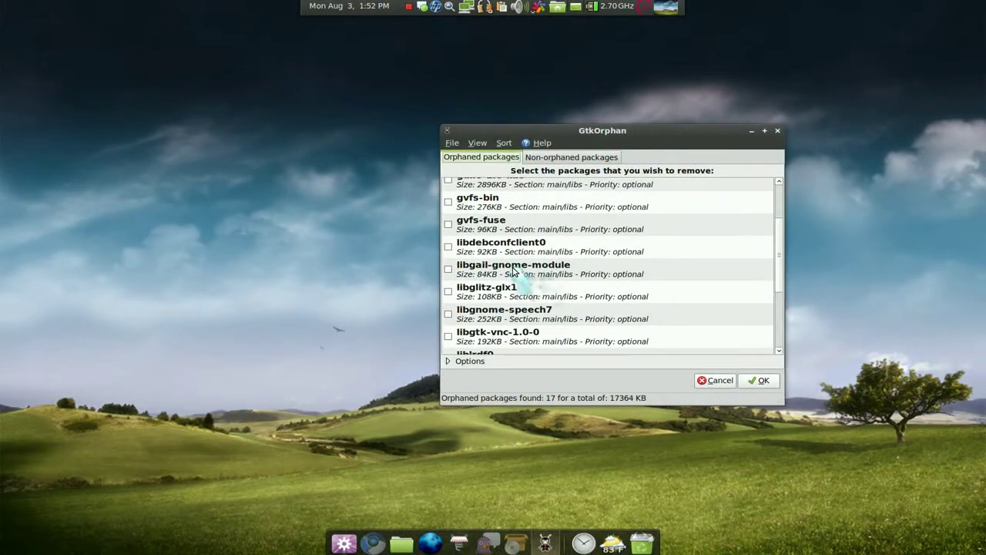
scroll(512, 268, "down", 2)
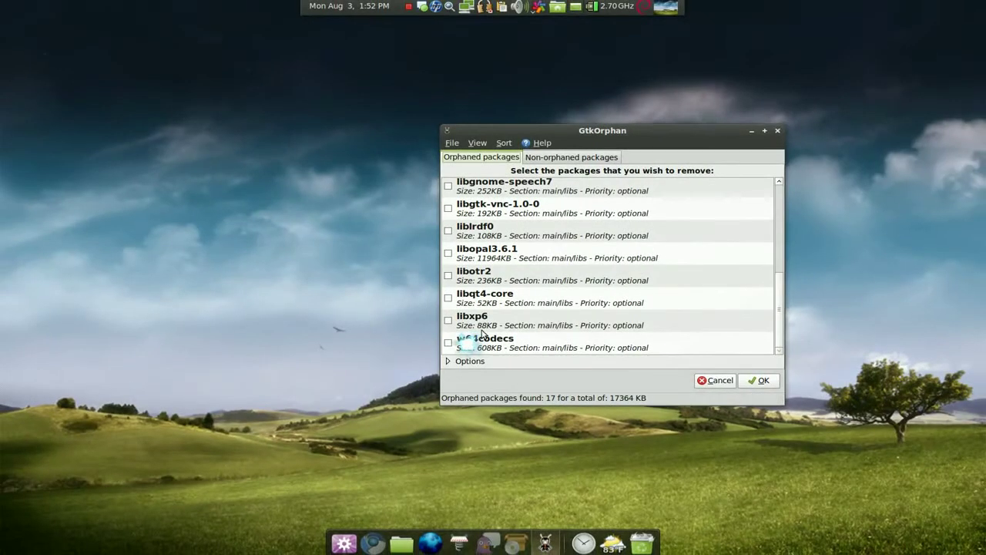
scroll(509, 292, "up", 5)
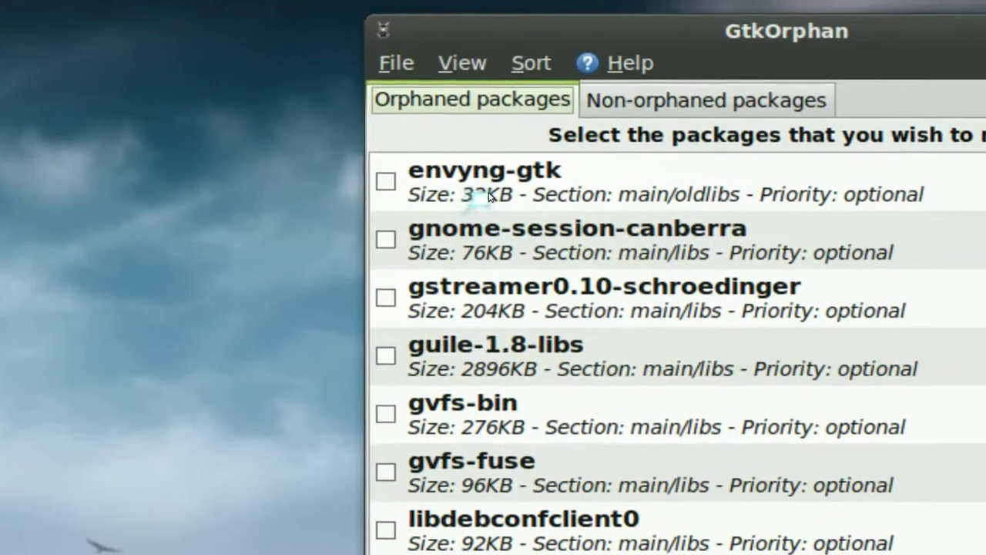
left_click(491, 195)
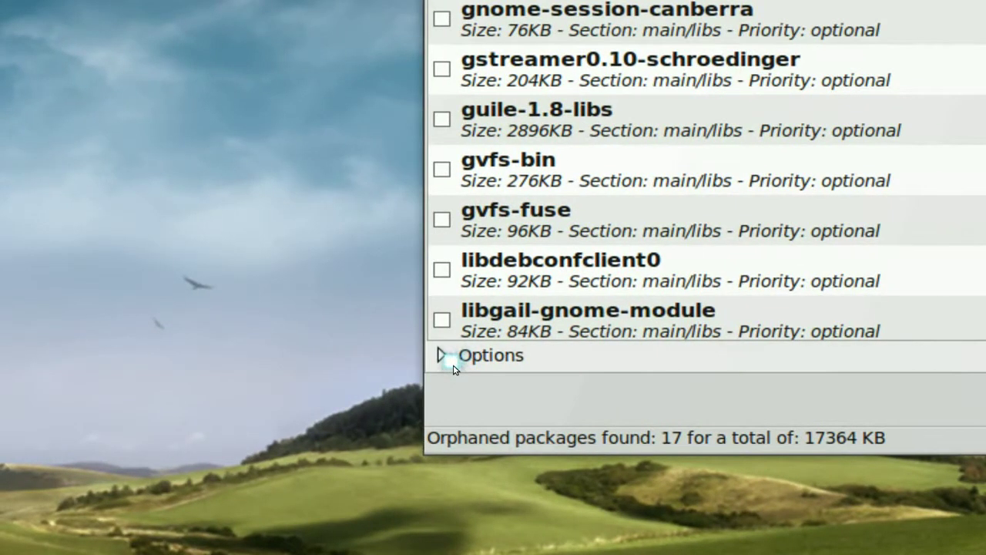
Step: Expand the extra search options, include packages with leftover configuration files, and select kerneloops
left_click(453, 366)
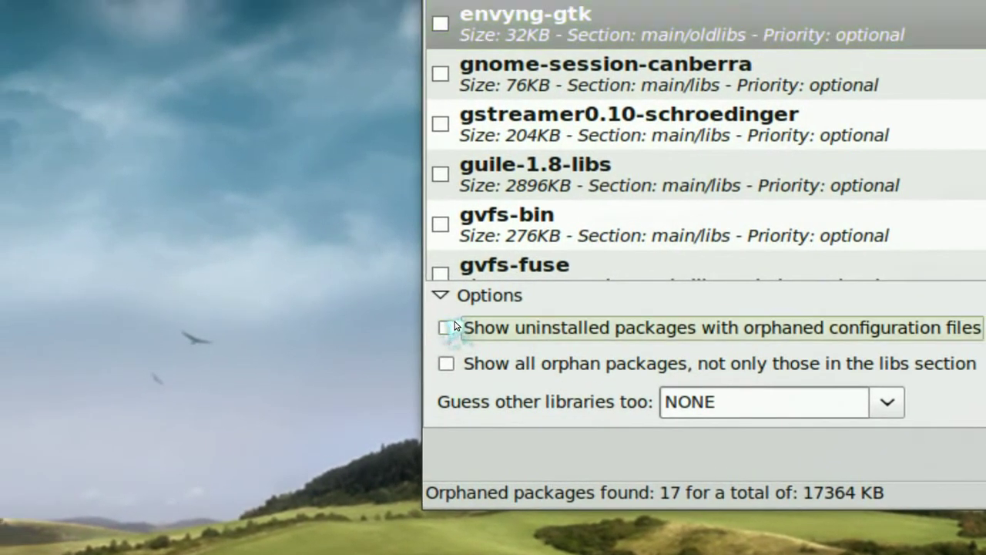
left_click(453, 326)
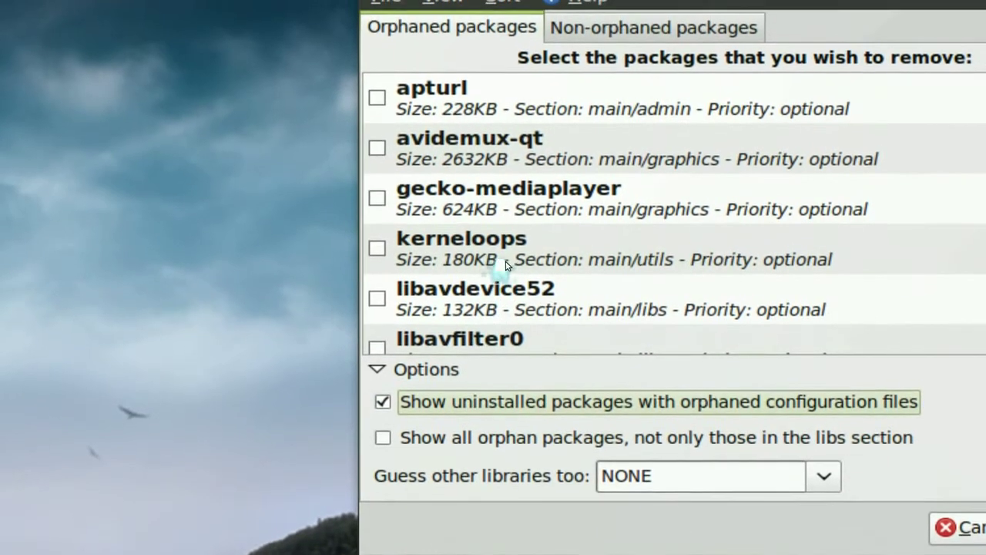
left_click(526, 177)
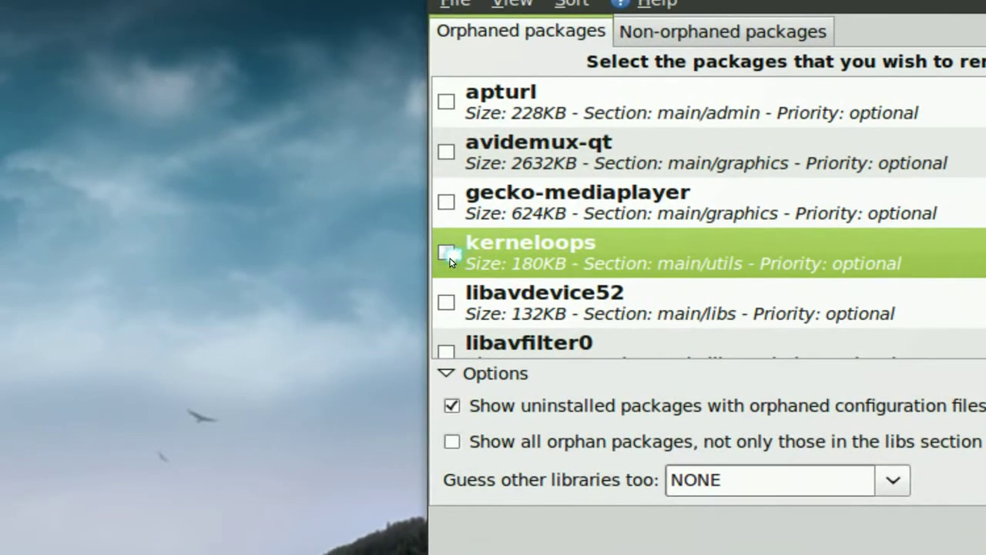
Step: Show all orphaned packages rather than only libraries, review the 7 found, and close GtkOrphan
scroll(450, 262, "down", 2)
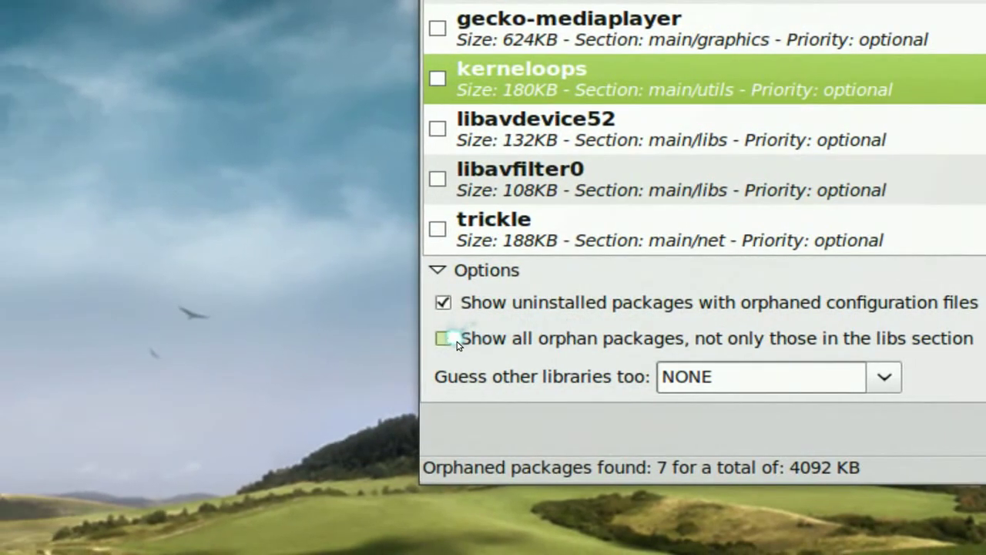
left_click(457, 341)
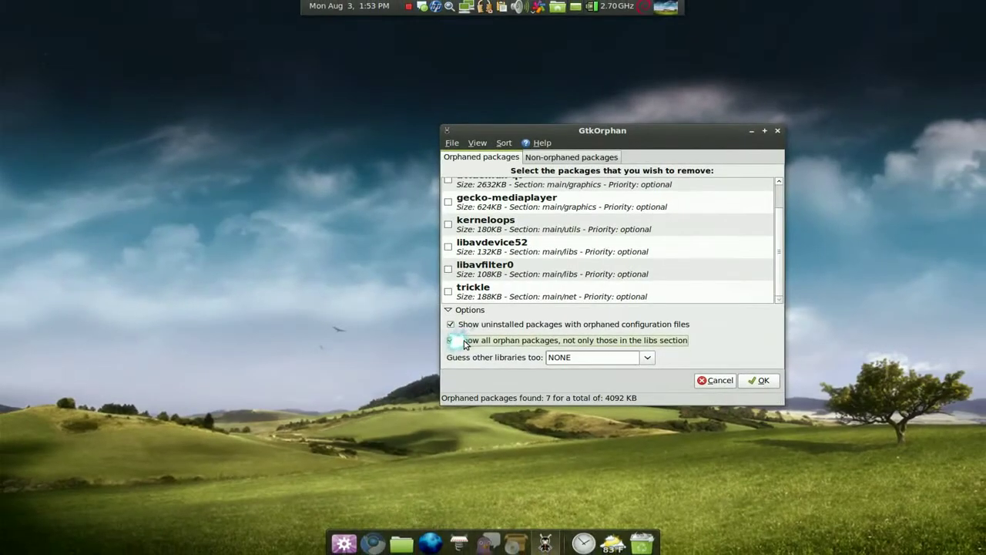
scroll(543, 270, "up", 2)
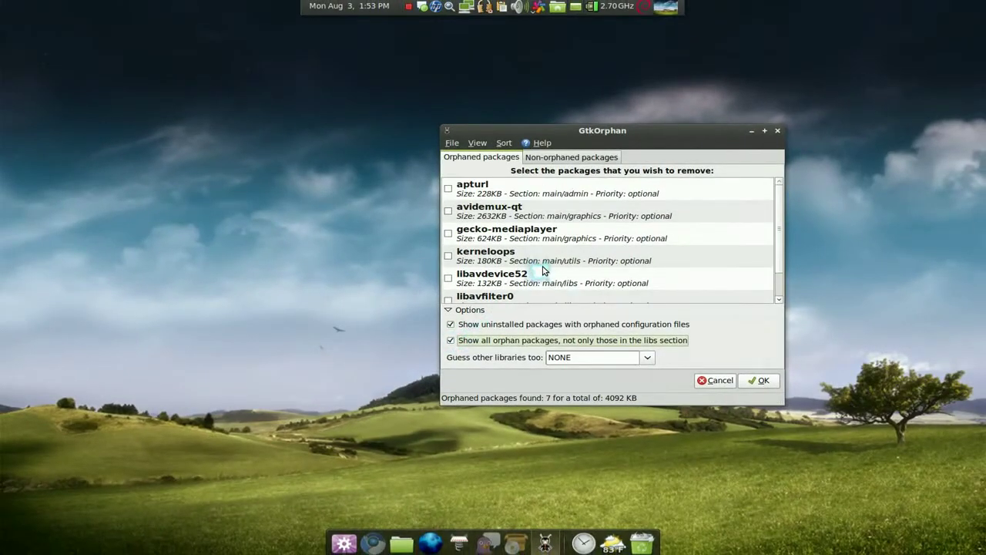
scroll(543, 271, "down", 2)
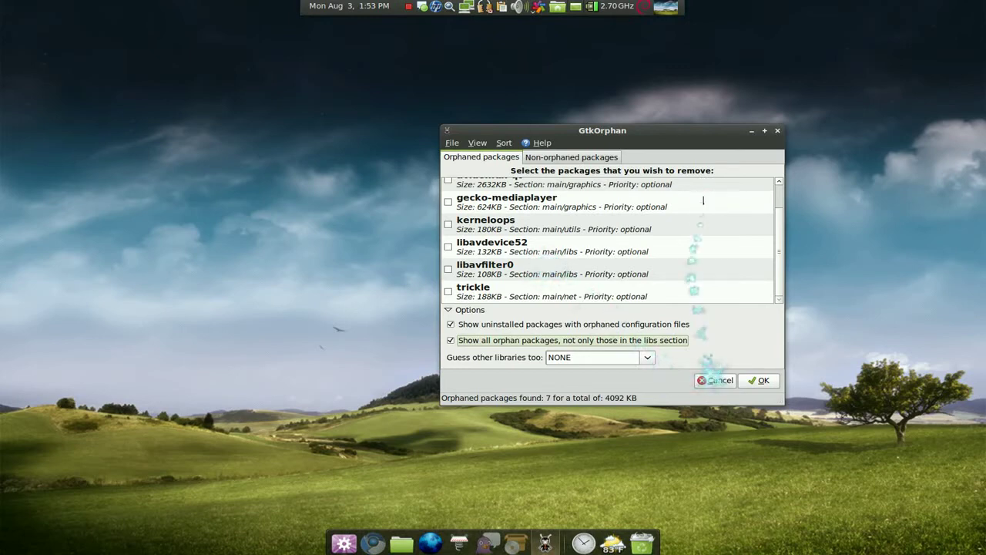
left_click(775, 131)
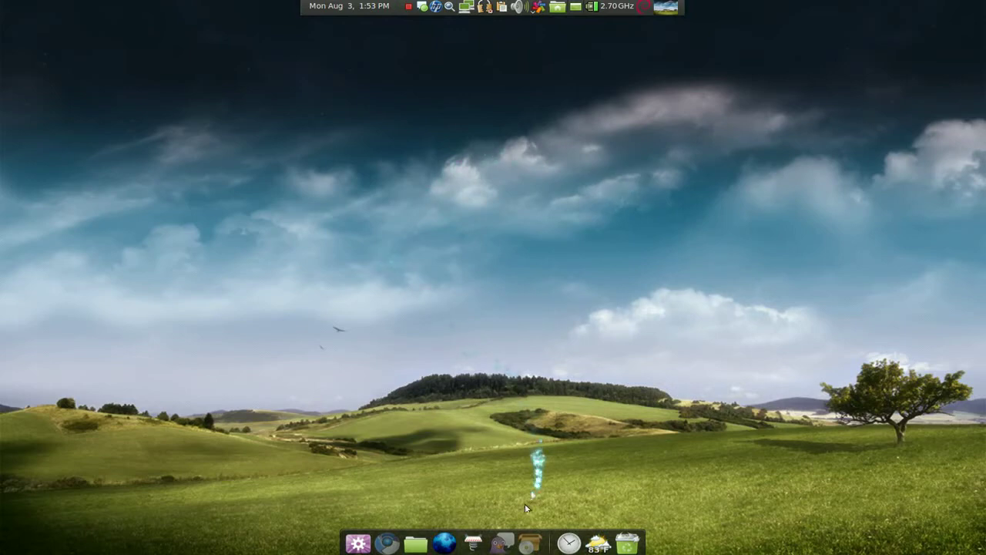
Step: Bring Synaptic back from the dock and open the Settings > Filters editor
left_click(530, 542)
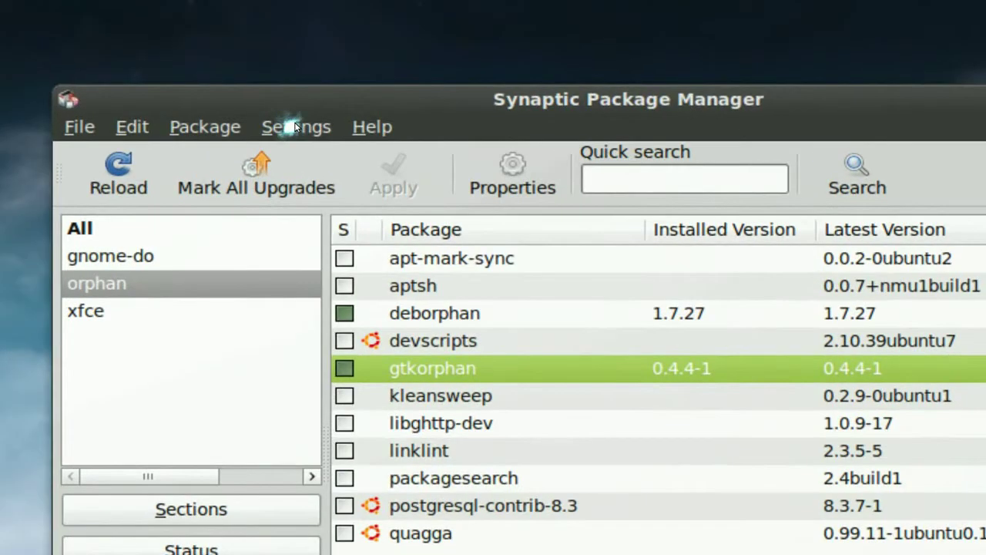
left_click(295, 126)
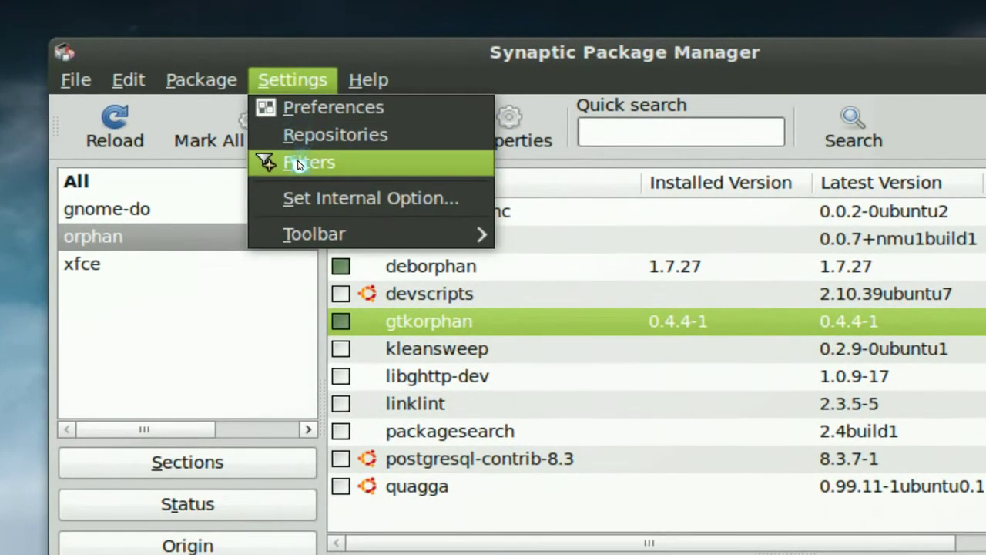
left_click(299, 165)
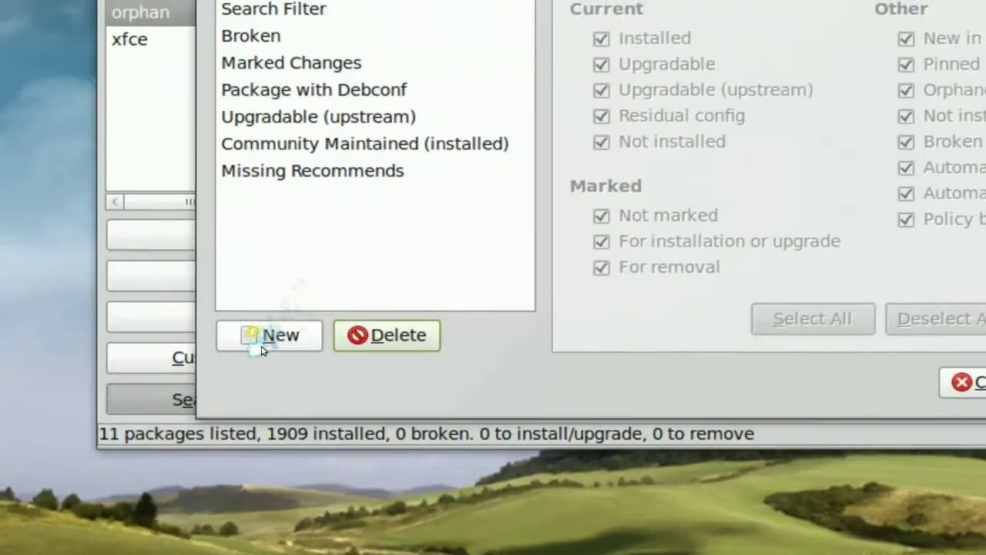
Step: Add a filter named 'orphan' with all criteria cleared except Orphaned, and save it
left_click(264, 342)
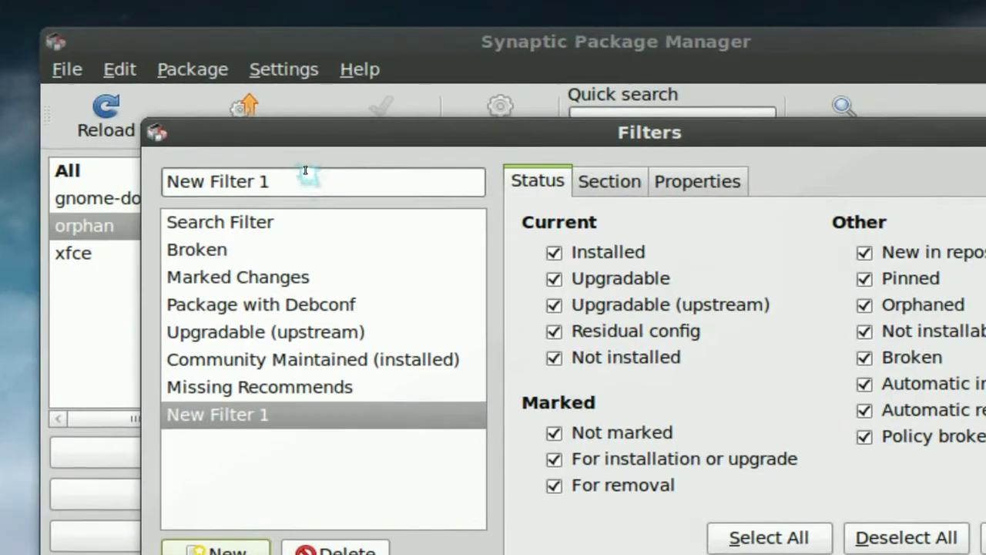
left_click_drag(305, 170, 168, 179)
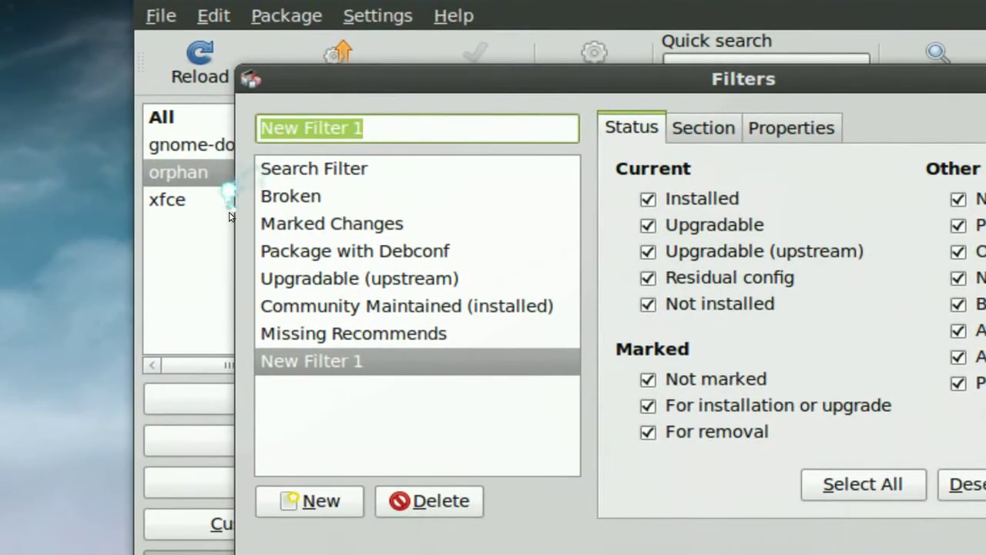
type("orphan")
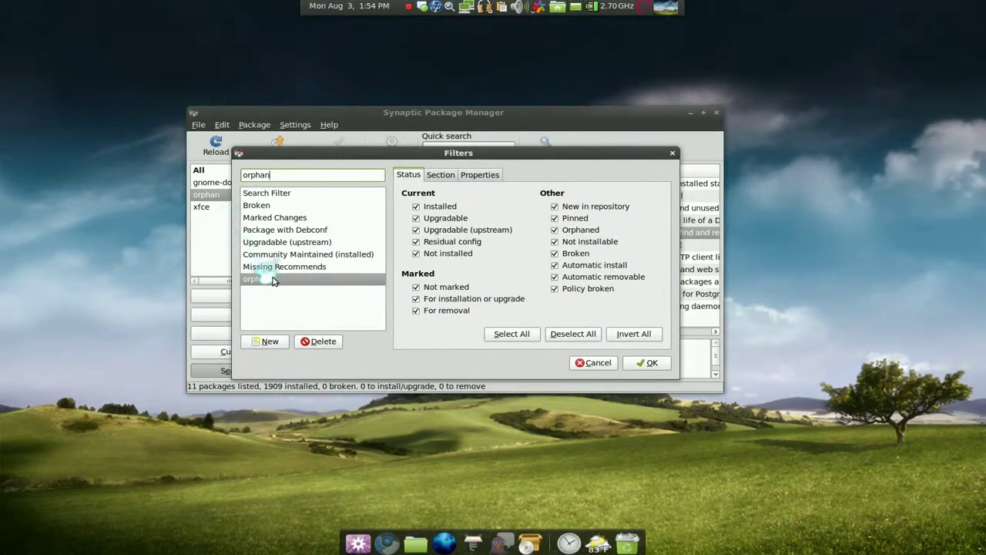
left_click(316, 360)
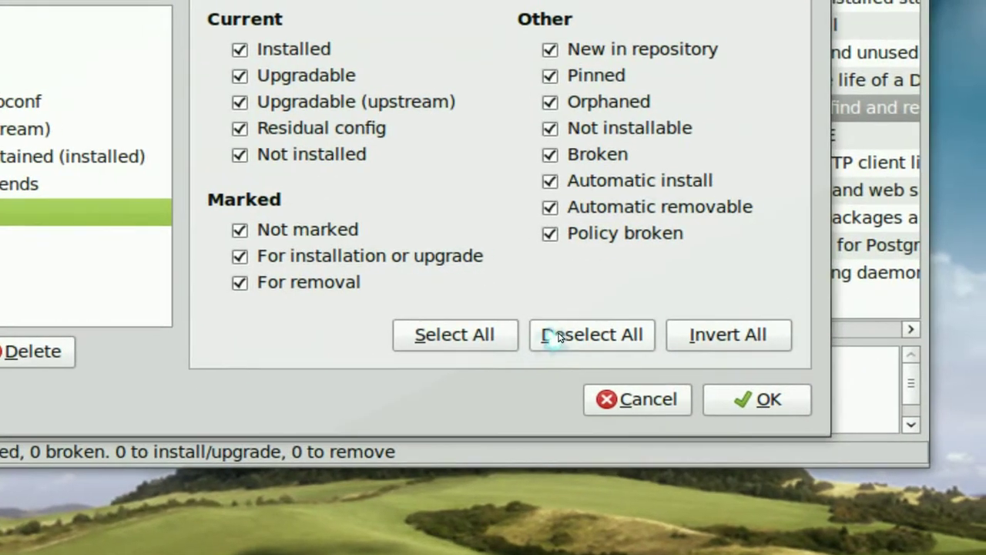
left_click(552, 337)
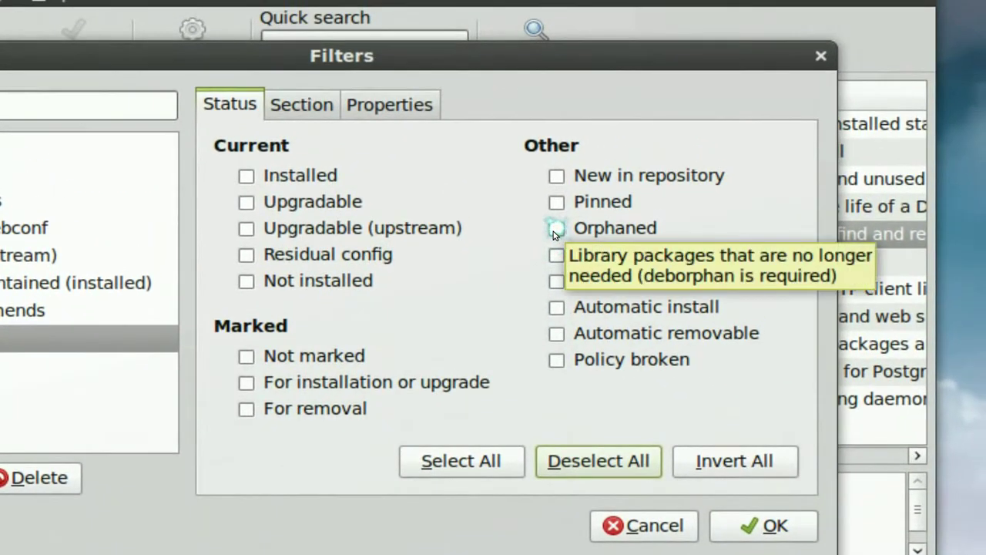
left_click(563, 199)
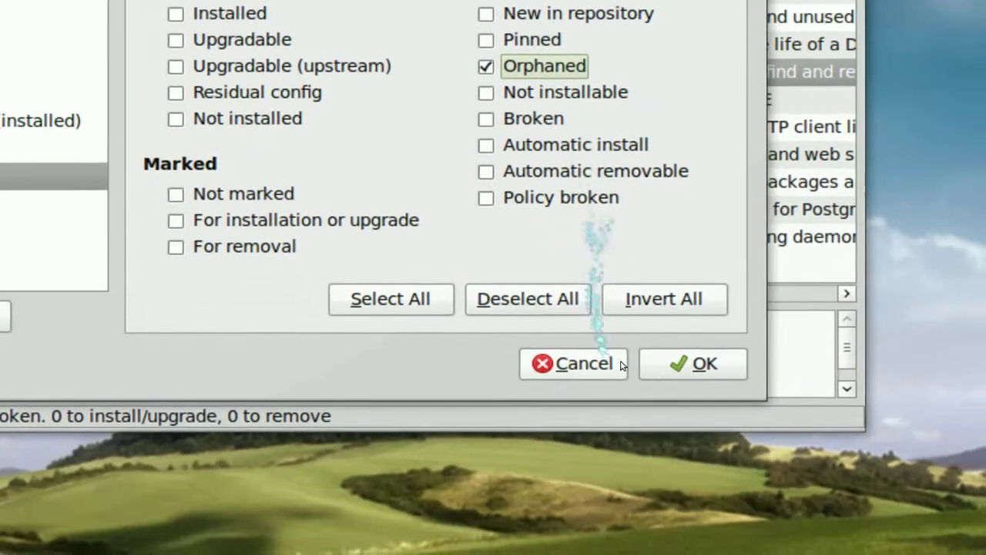
left_click(685, 517)
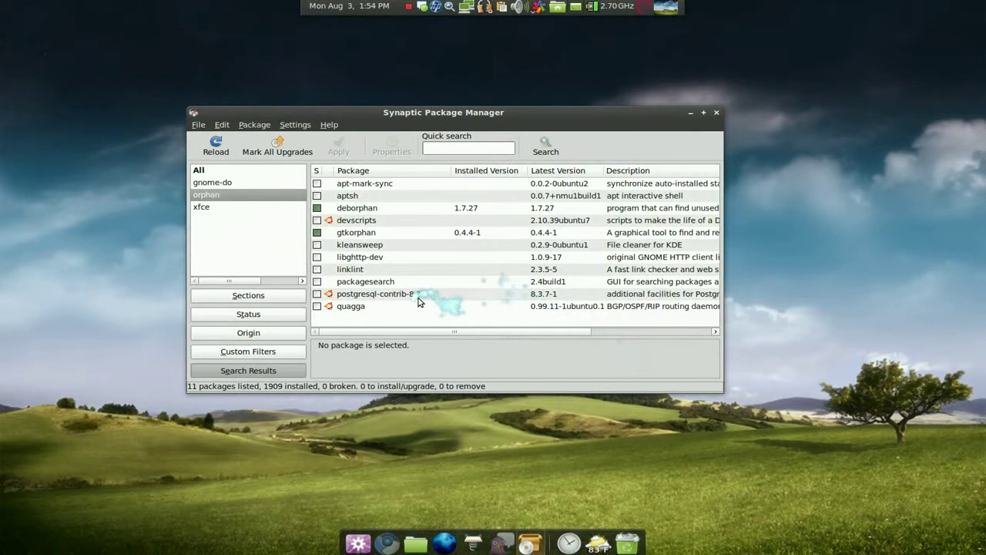
Step: Apply the new orphan custom filter to list its 17 orphaned packages
left_click(253, 182)
left_click(253, 170)
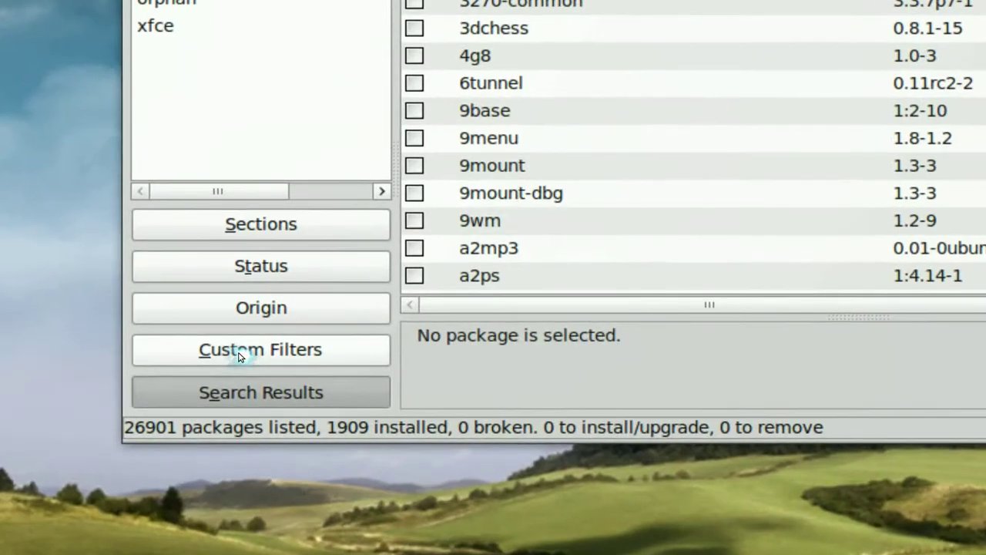
left_click(241, 354)
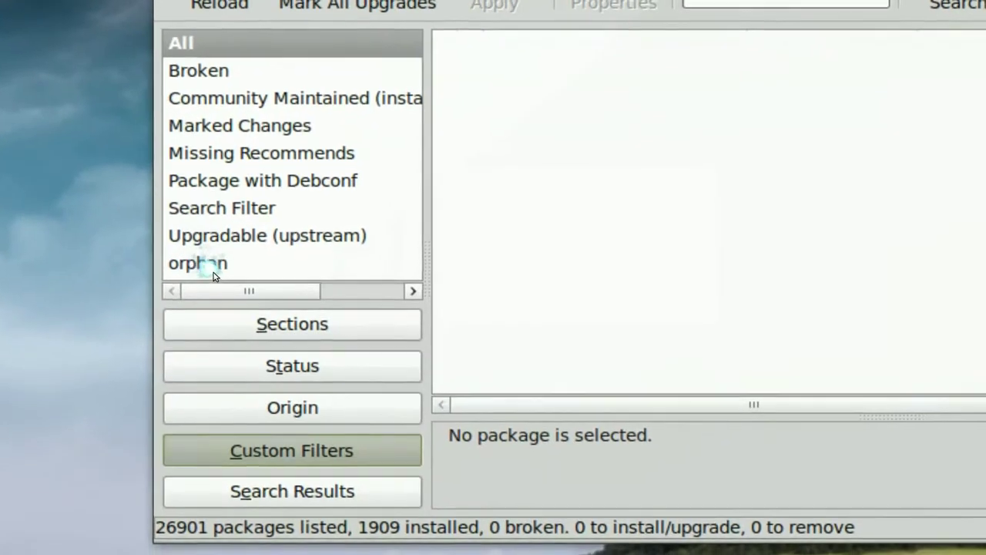
left_click(213, 269)
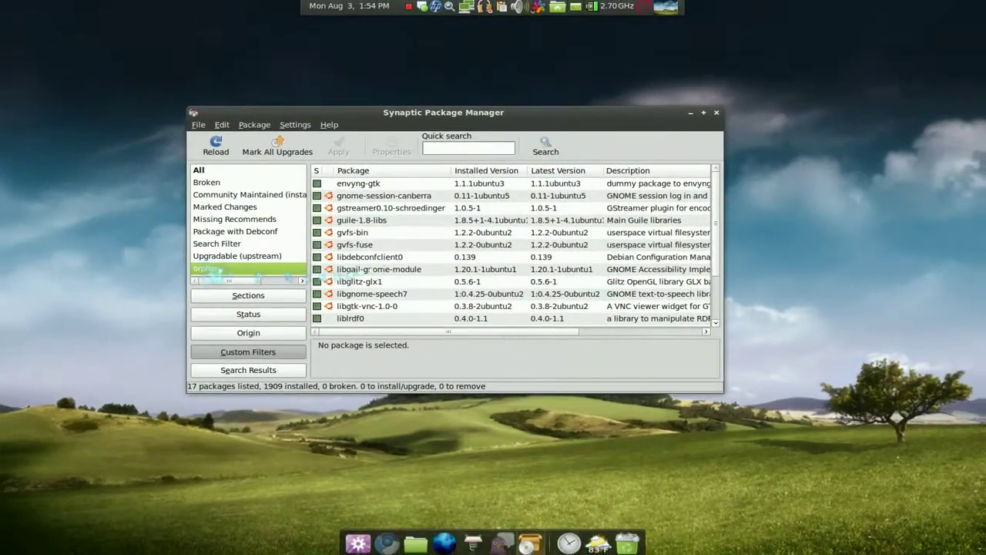
scroll(431, 255, "down", 2)
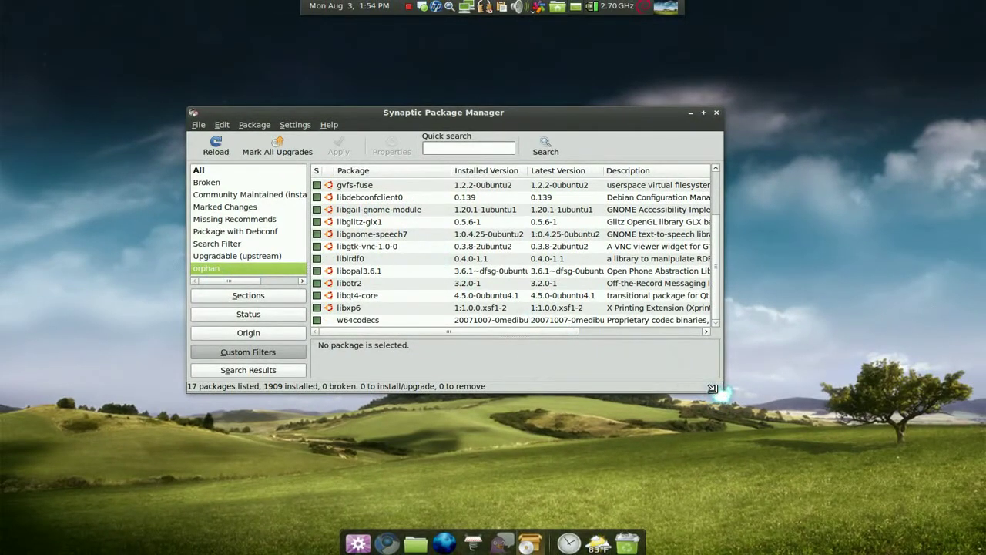
Step: Enlarge and reposition the Synaptic window to show every package, then minimize it
left_click_drag(712, 389, 774, 450)
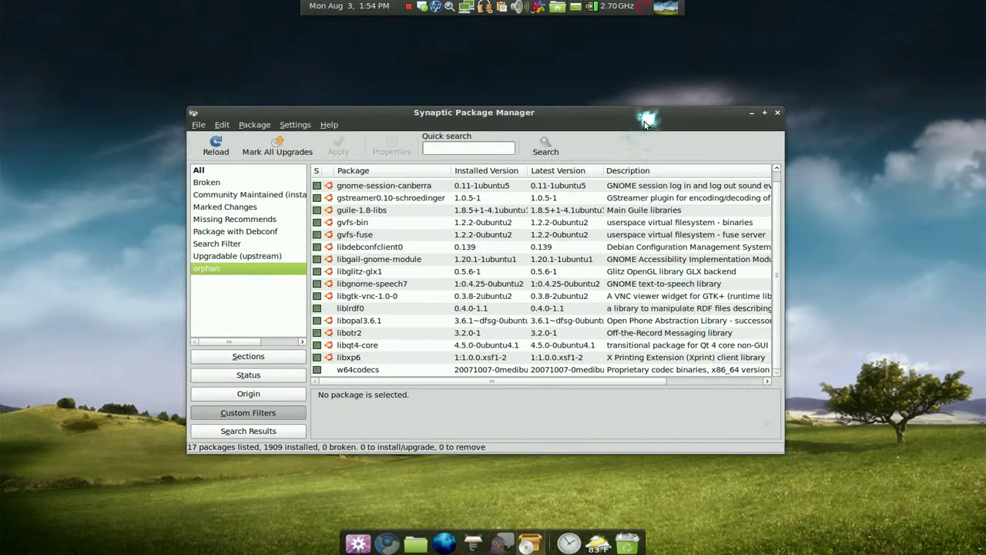
left_click_drag(573, 108, 502, 73)
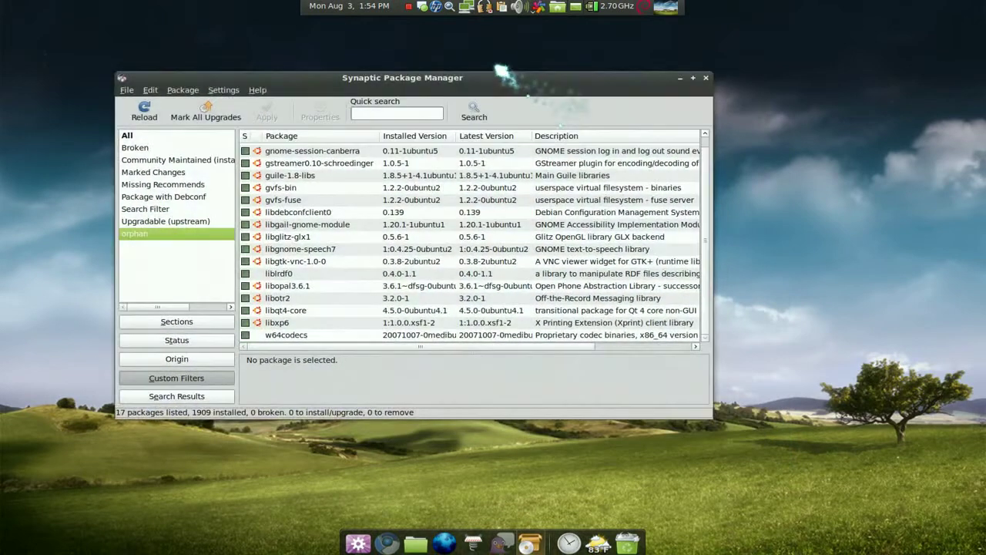
left_click_drag(710, 418, 777, 464)
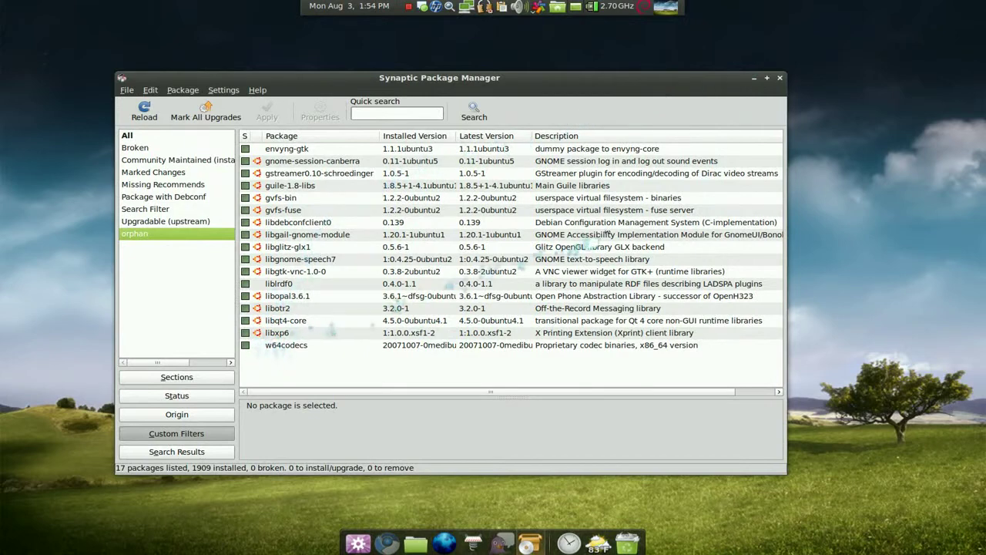
left_click(754, 78)
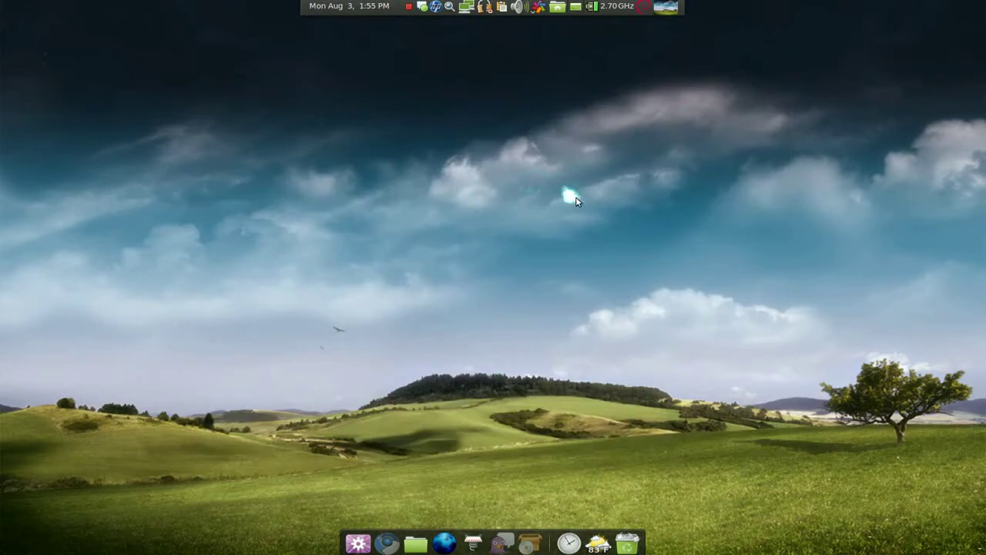
Step: Launch Terminal from the application launcher
key("super+space")
type("t")
key("Return")
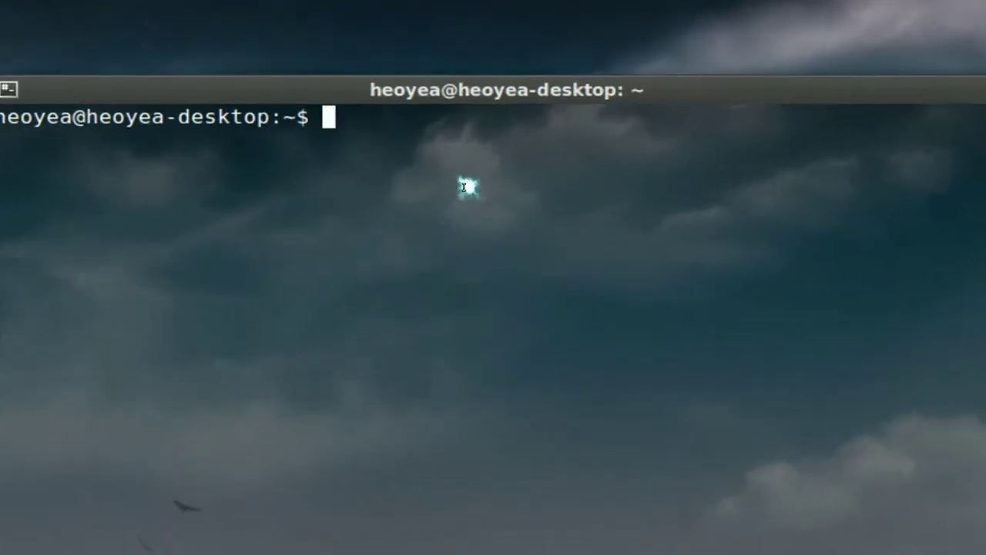
Step: Run 'sudo apt-get autoremove' with the account password, which fails on the dpkg lock
type("sudo")
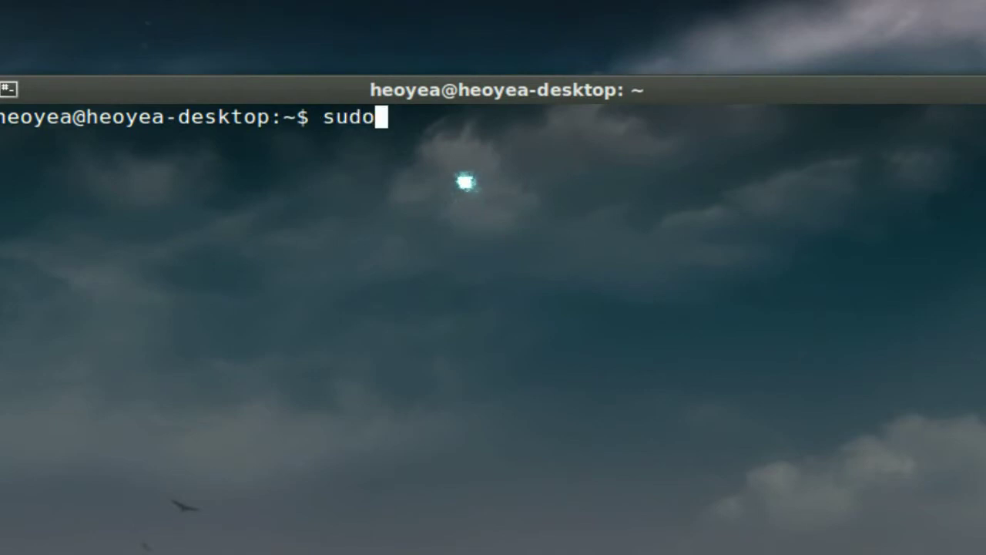
type(" apt-ge")
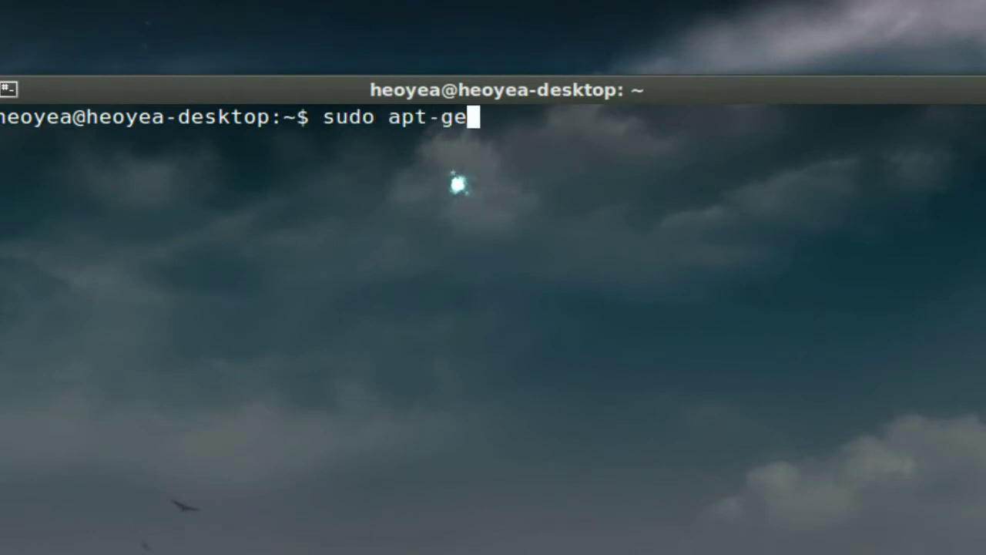
type("t au")
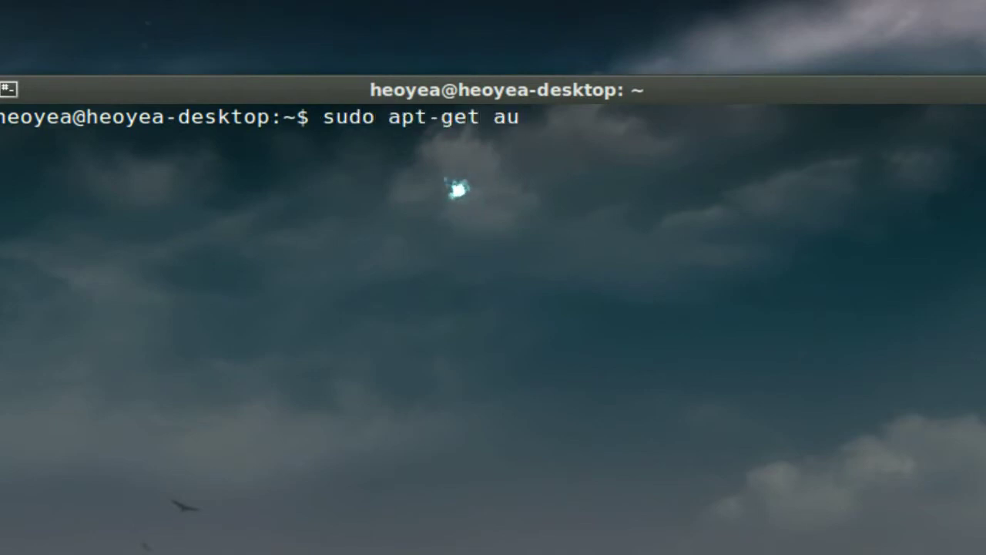
type("tore,m")
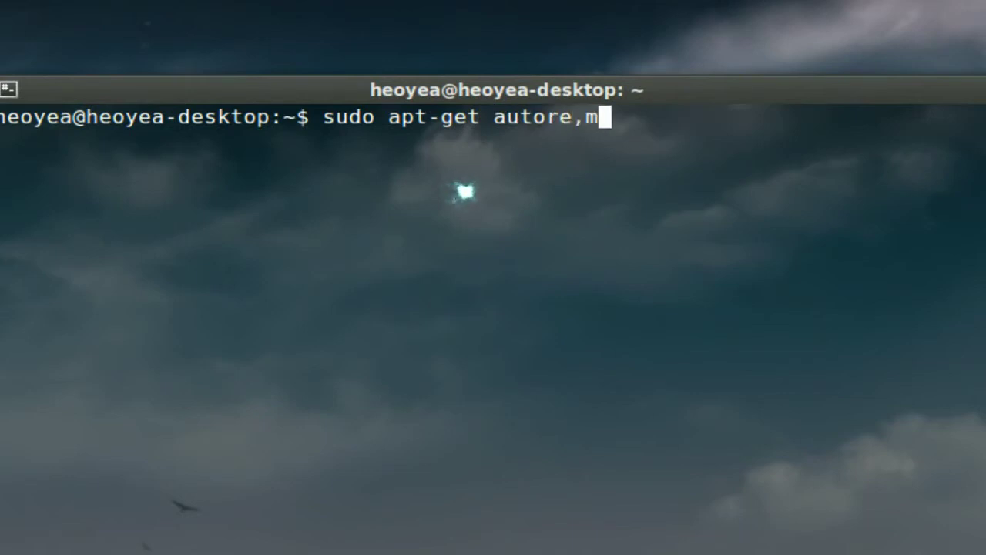
key("BackSpace")
key("BackSpace")
type("move")
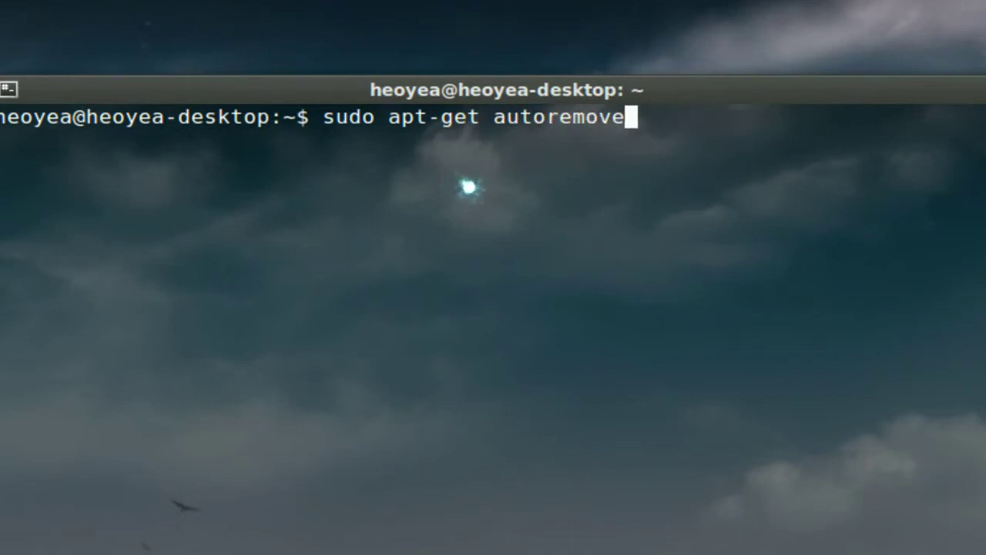
key("Return")
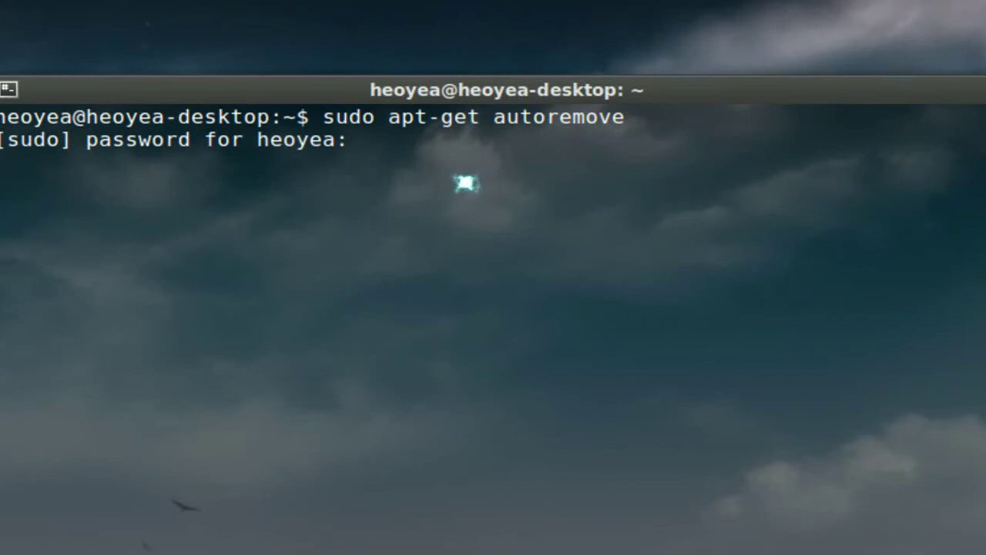
key("Return")
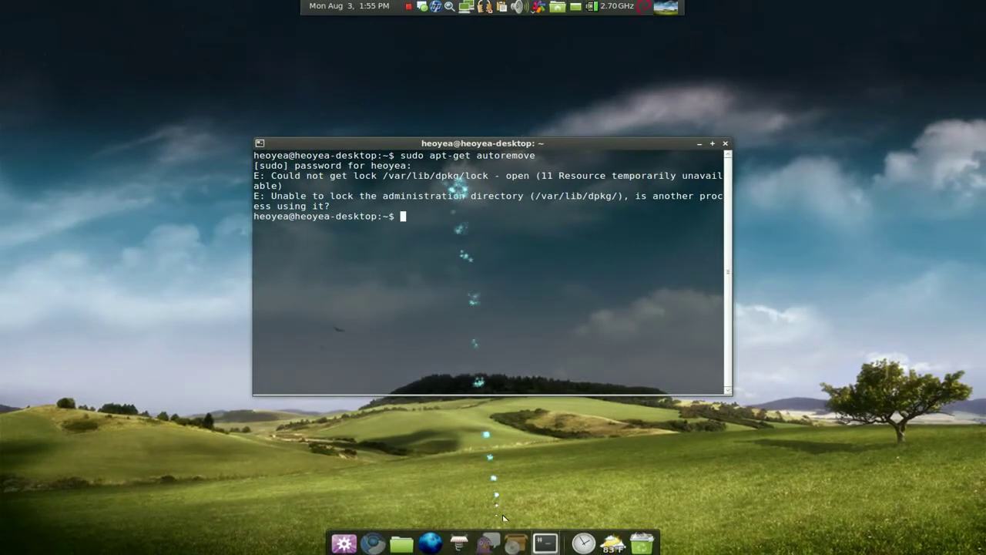
Step: Quit Synaptic, rerun sudo apt-get autoremove to remove libqt4-core (frees 53.2kB), then close the terminal
left_click(513, 543)
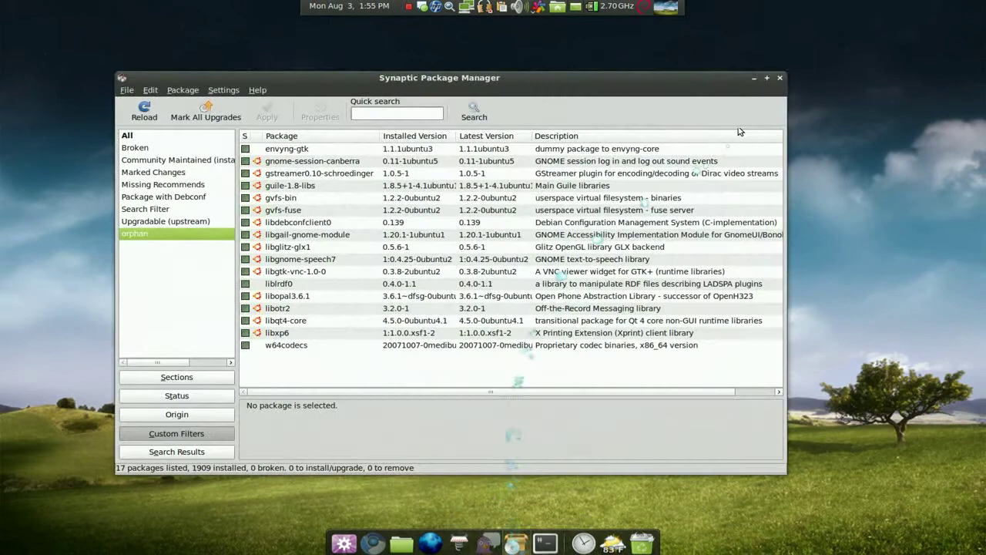
left_click(779, 78)
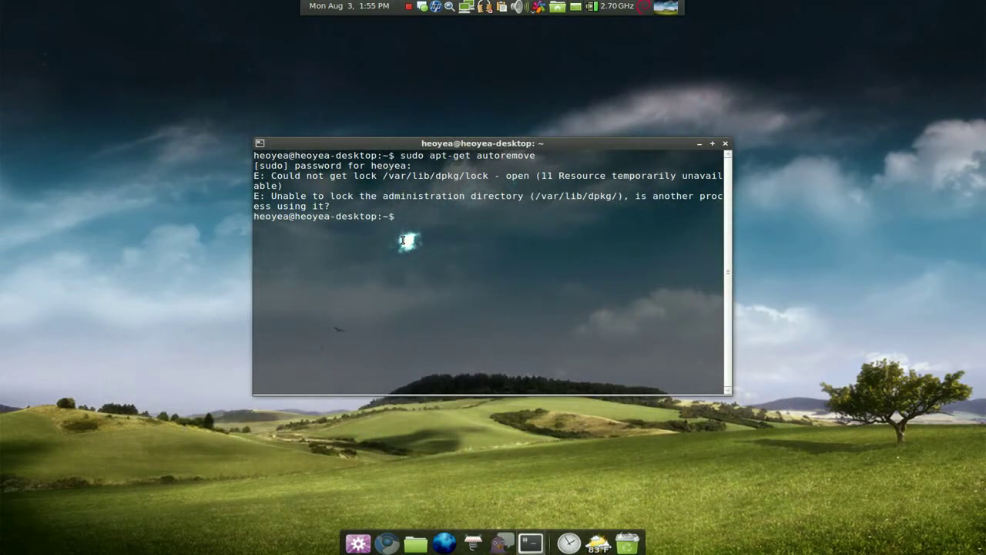
key("Up")
key("Return")
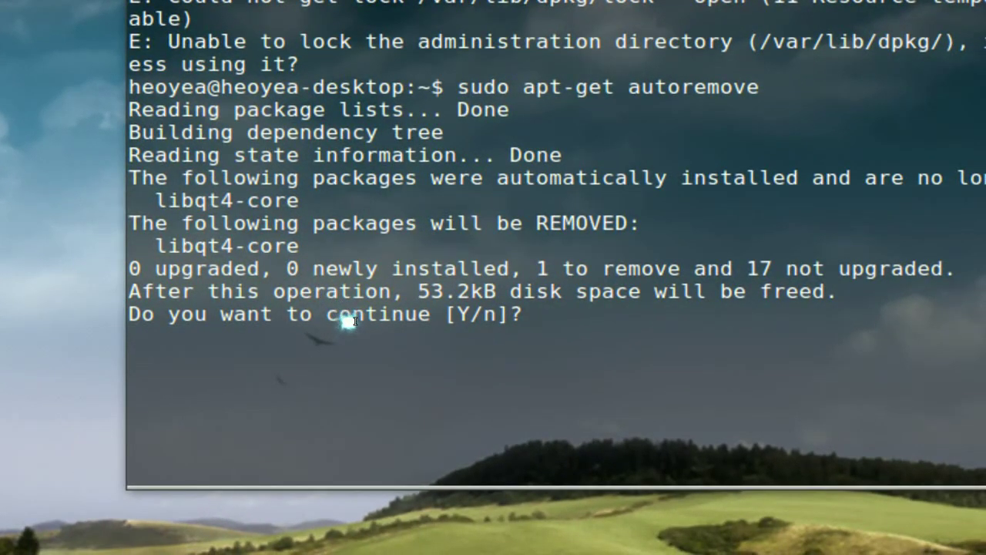
type("y")
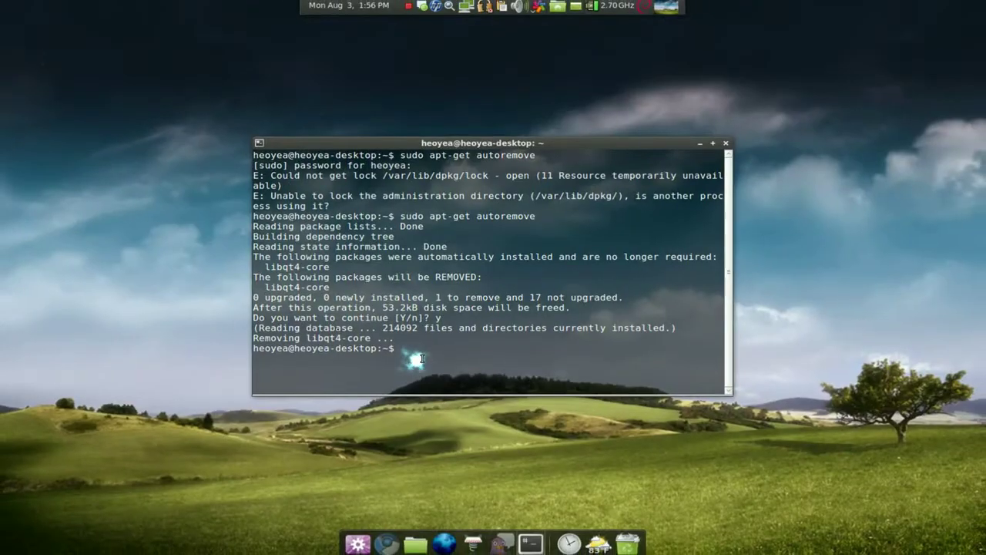
left_click(725, 143)
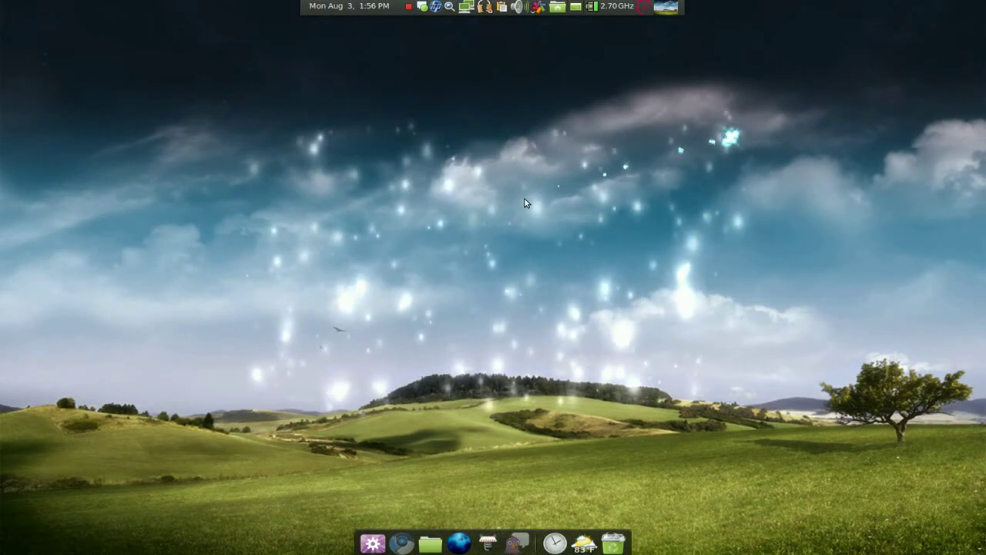